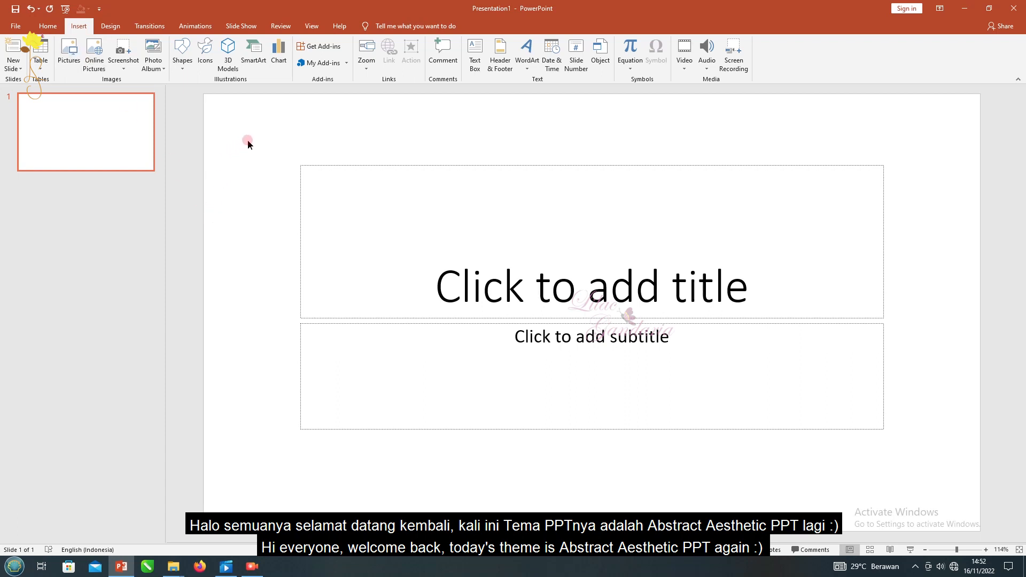
- Insert blk.jpg from the BACKGROUND folder onto the slide and delete the title and subtitle placeholders
{"action": "left_click", "coordinate": [164, 556]}
{"action": "left_click", "coordinate": [133, 532]}
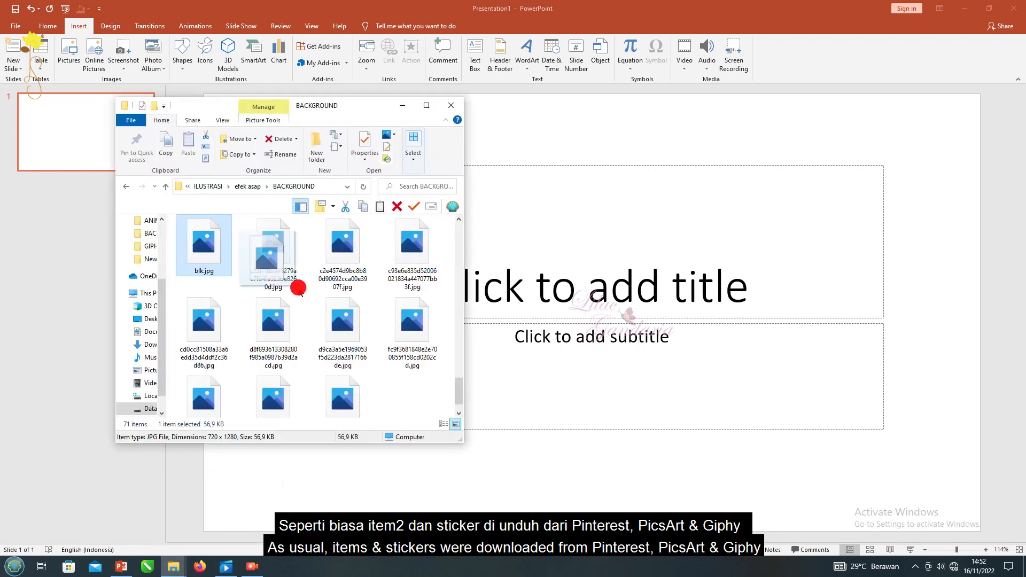
{"action": "left_click_drag", "start_coordinate": [243, 272], "coordinate": [654, 368]}
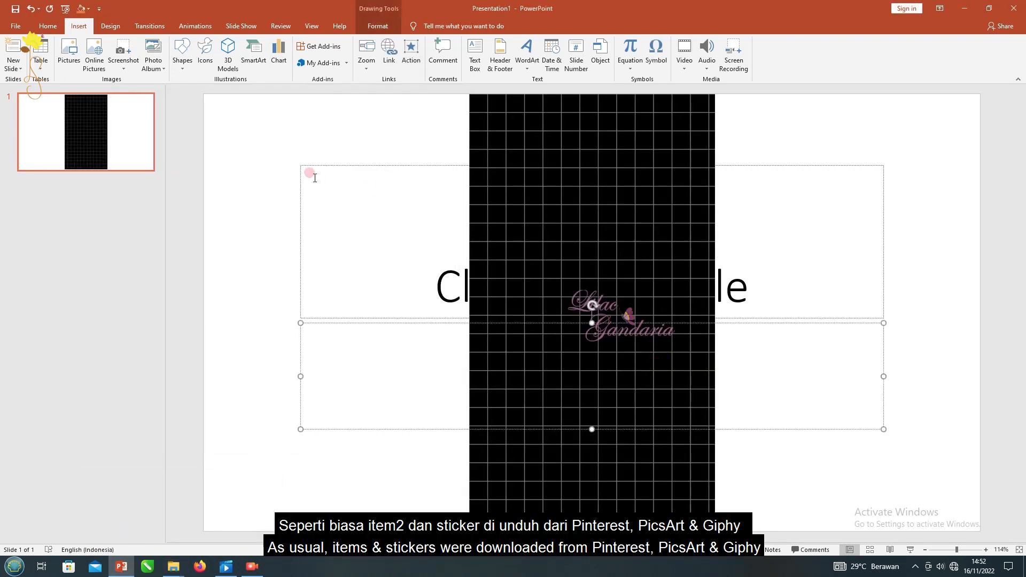
{"action": "left_click_drag", "start_coordinate": [261, 137], "coordinate": [935, 473]}
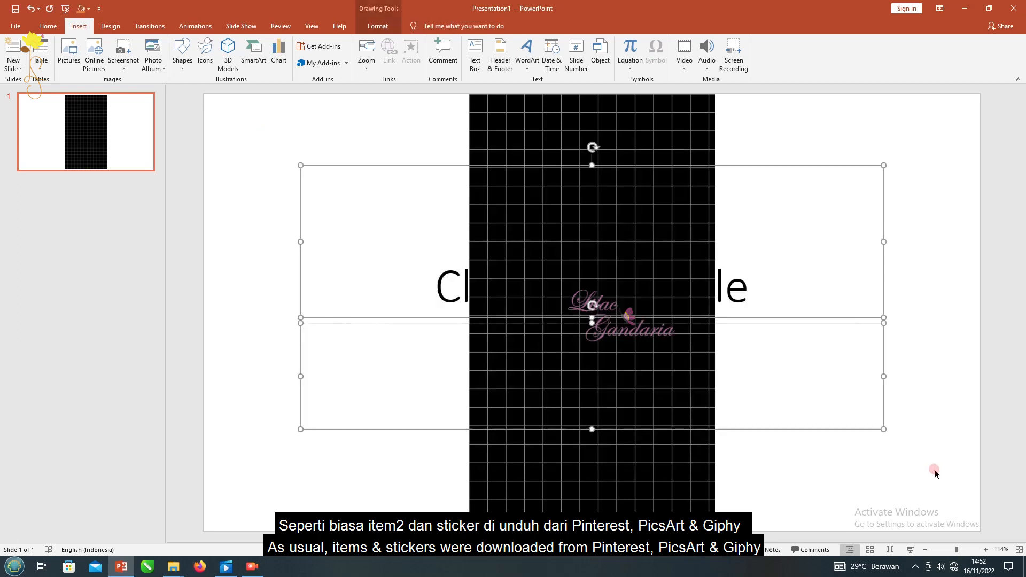
{"action": "key", "text": "Delete"}
- Rotate the black grid picture 90° to the right
{"action": "left_click", "coordinate": [629, 231]}
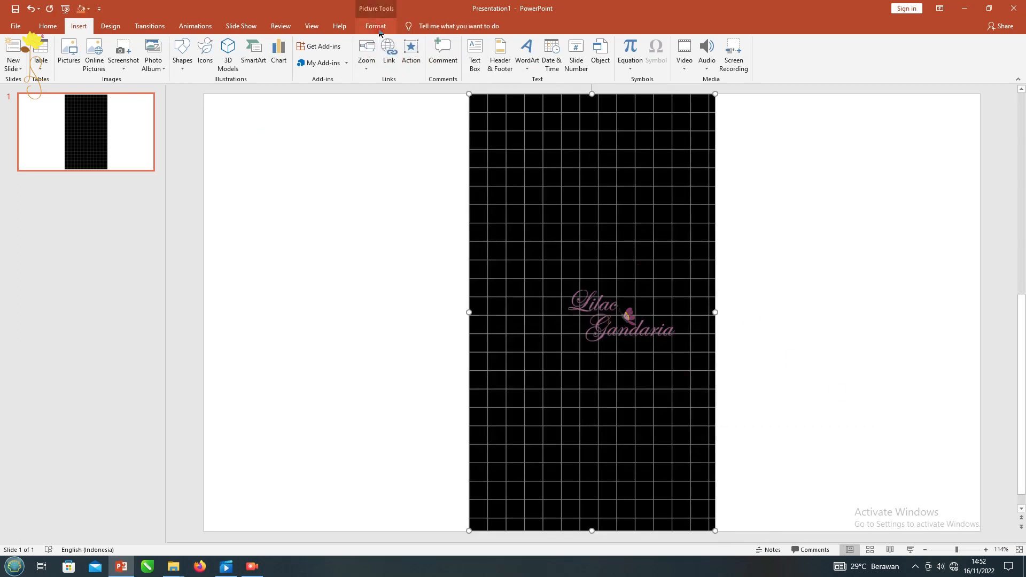
{"action": "left_click", "coordinate": [379, 30]}
{"action": "left_click", "coordinate": [694, 43]}
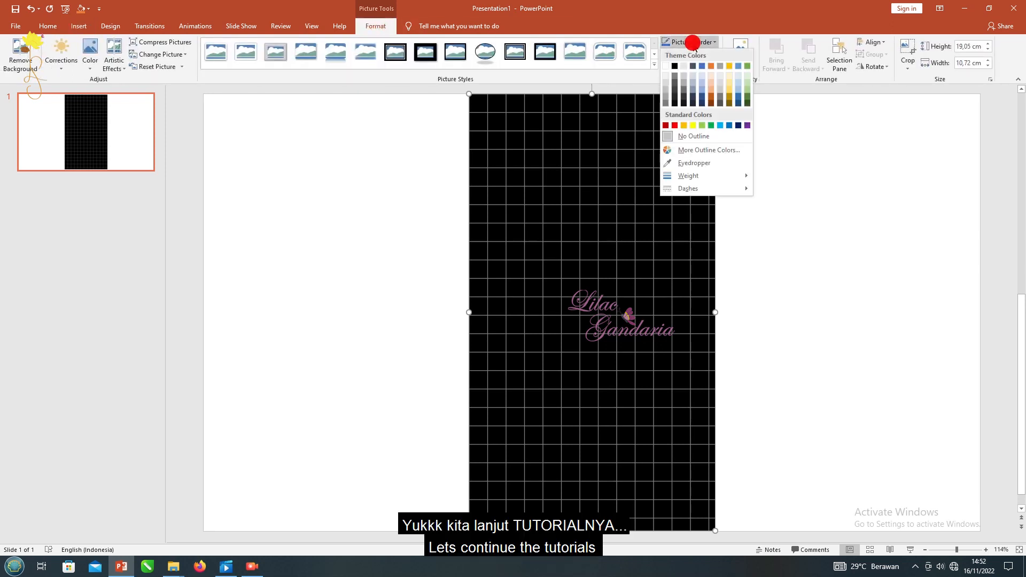
{"action": "left_click", "coordinate": [693, 42]}
{"action": "left_click", "coordinate": [868, 67]}
{"action": "left_click", "coordinate": [894, 75]}
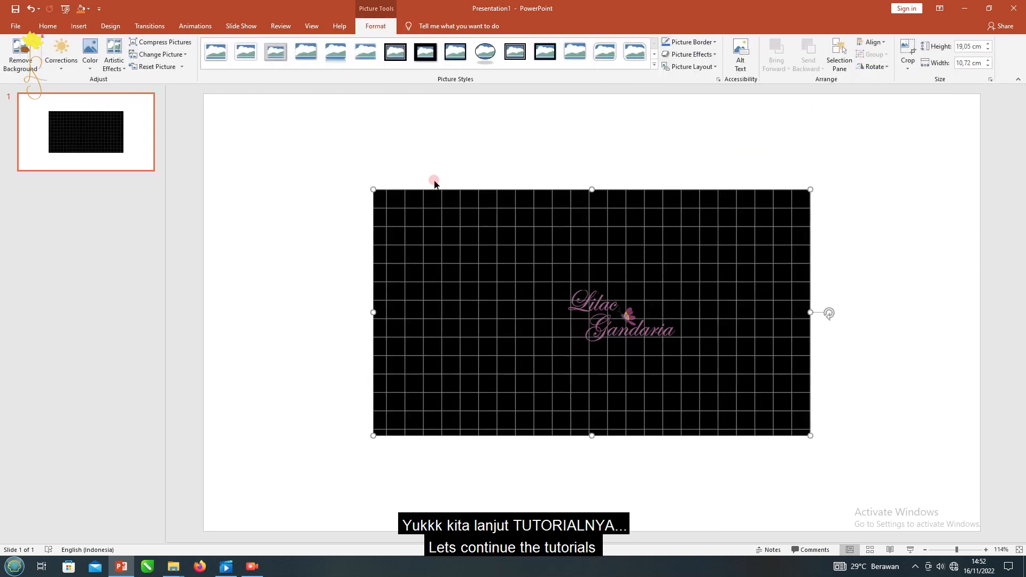
- Insert the multicoloured striped arch picture onto the slide
{"action": "left_click", "coordinate": [321, 170]}
{"action": "left_click", "coordinate": [81, 30]}
{"action": "left_click", "coordinate": [73, 50]}
{"action": "double_click", "coordinate": [98, 88]}
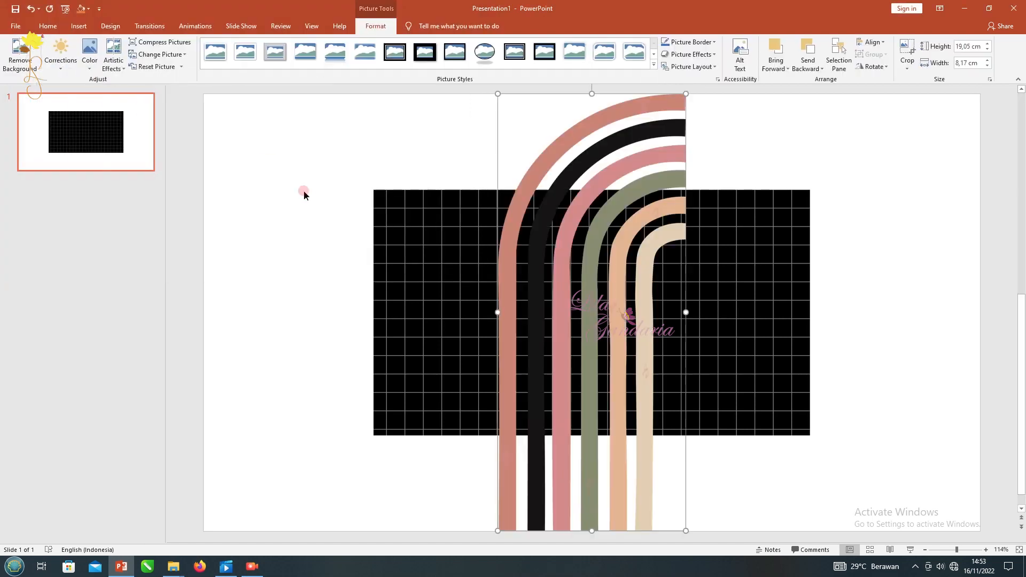
- Set the slide background to a solid fill with the pink sampled from the arch's pink stripe
{"action": "left_click", "coordinate": [303, 191]}
{"action": "left_click", "coordinate": [113, 30]}
{"action": "left_click", "coordinate": [969, 54]}
{"action": "left_click", "coordinate": [996, 224]}
{"action": "left_click", "coordinate": [941, 331]}
{"action": "left_click", "coordinate": [508, 199]}
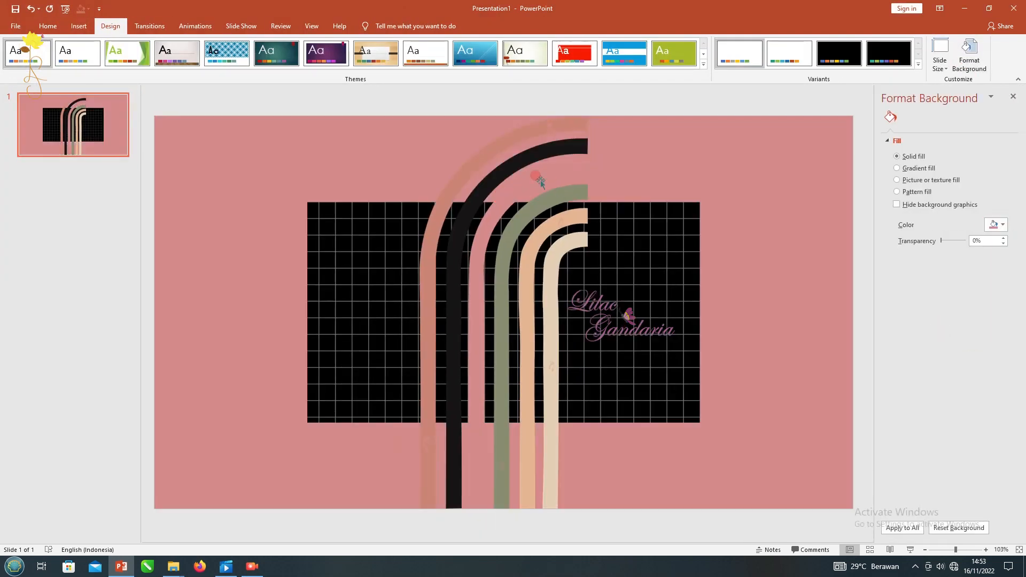
- Cut the arch picture and enlarge the grid picture to about 31.6 × 17.4 cm, centred with a narrow pink margin around it
{"action": "left_click", "coordinate": [503, 161]}
{"action": "key", "text": "Delete"}
{"action": "left_click", "coordinate": [308, 202]}
{"action": "left_click_drag", "start_coordinate": [307, 203], "coordinate": [179, 130]}
{"action": "left_click_drag", "start_coordinate": [700, 422], "coordinate": [830, 496]}
{"action": "left_click_drag", "start_coordinate": [502, 130], "coordinate": [503, 137]}
{"action": "left_click_drag", "start_coordinate": [456, 256], "coordinate": [454, 251]}
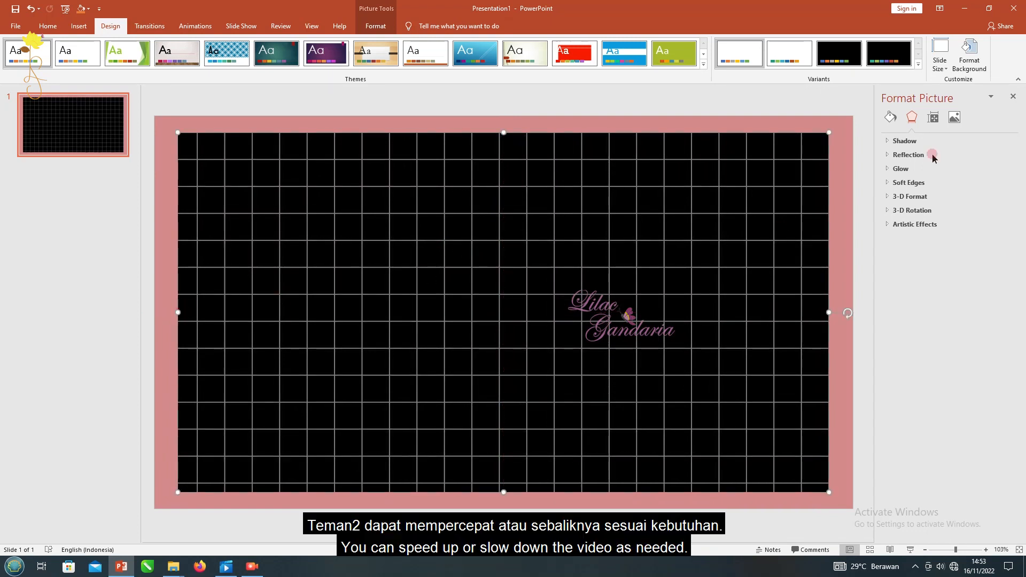
{"action": "left_click", "coordinate": [1013, 96]}
{"action": "left_click", "coordinate": [924, 549]}
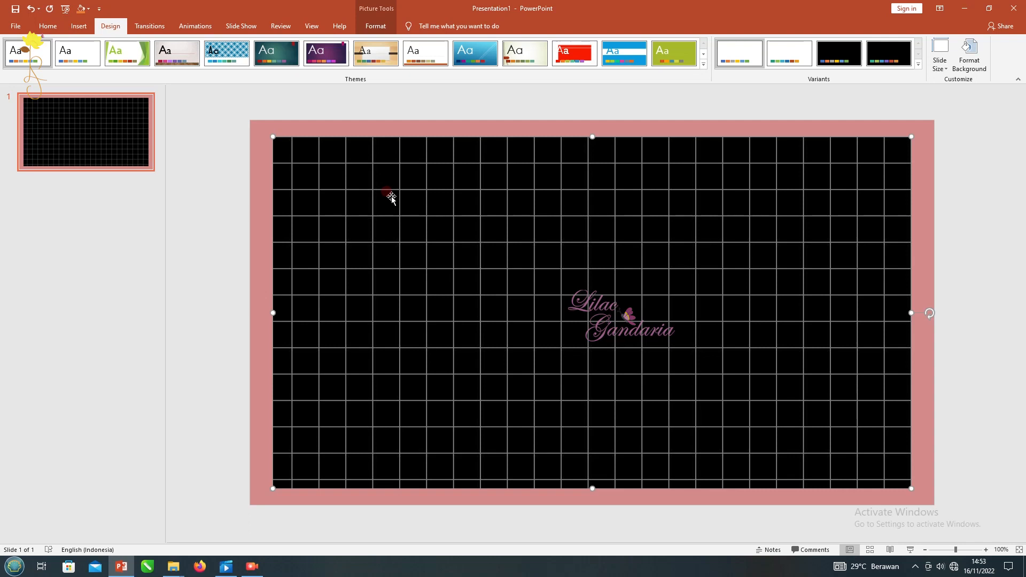
- Apply the Compound Frame picture style to the grid picture and set its border colour to grey
{"action": "left_click", "coordinate": [382, 31]}
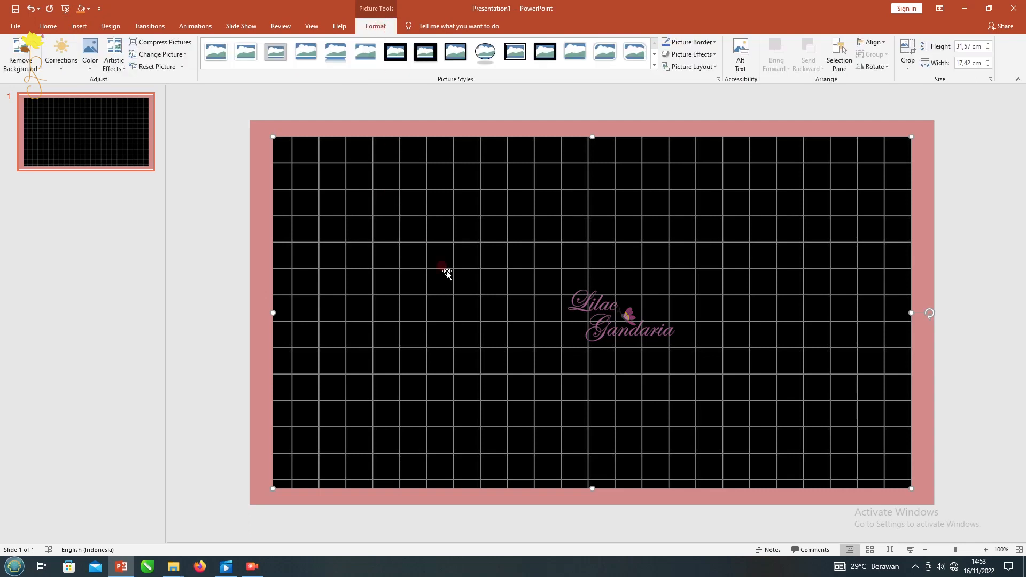
{"action": "left_click", "coordinate": [513, 53]}
{"action": "left_click", "coordinate": [689, 41]}
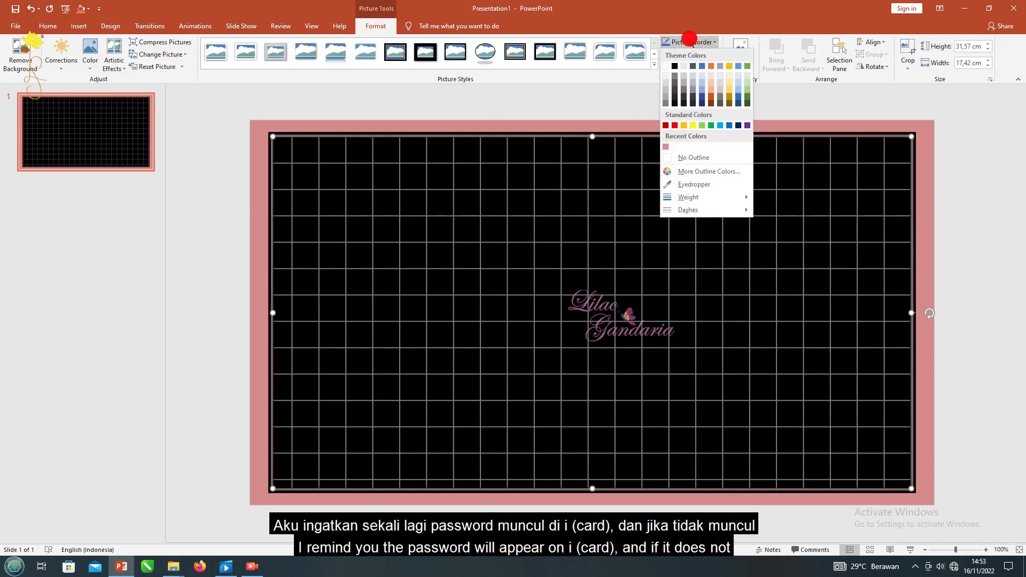
{"action": "left_click", "coordinate": [669, 91]}
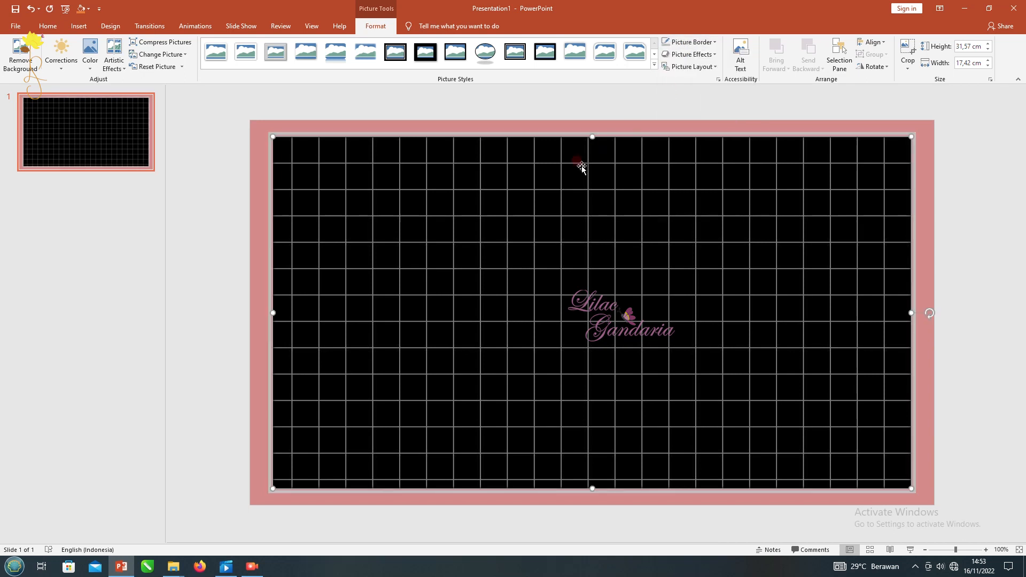
{"action": "left_click", "coordinate": [588, 140]}
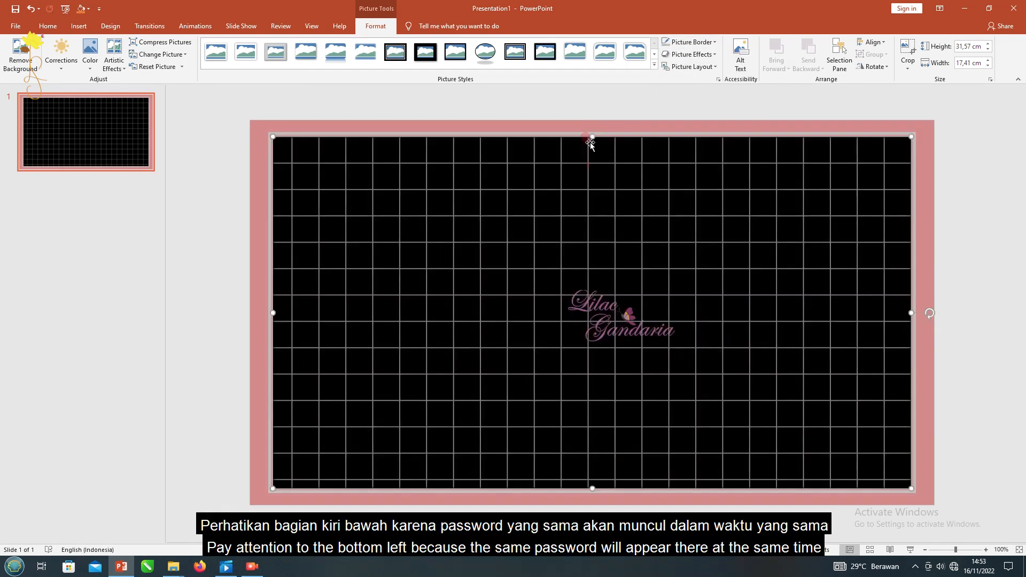
- Reduce the grid picture's shorter side to about 17 cm, keep it centred and make its border white
{"action": "left_click_drag", "start_coordinate": [592, 137], "coordinate": [592, 145]}
{"action": "left_click_drag", "start_coordinate": [581, 197], "coordinate": [581, 193]}
{"action": "left_click", "coordinate": [681, 41]}
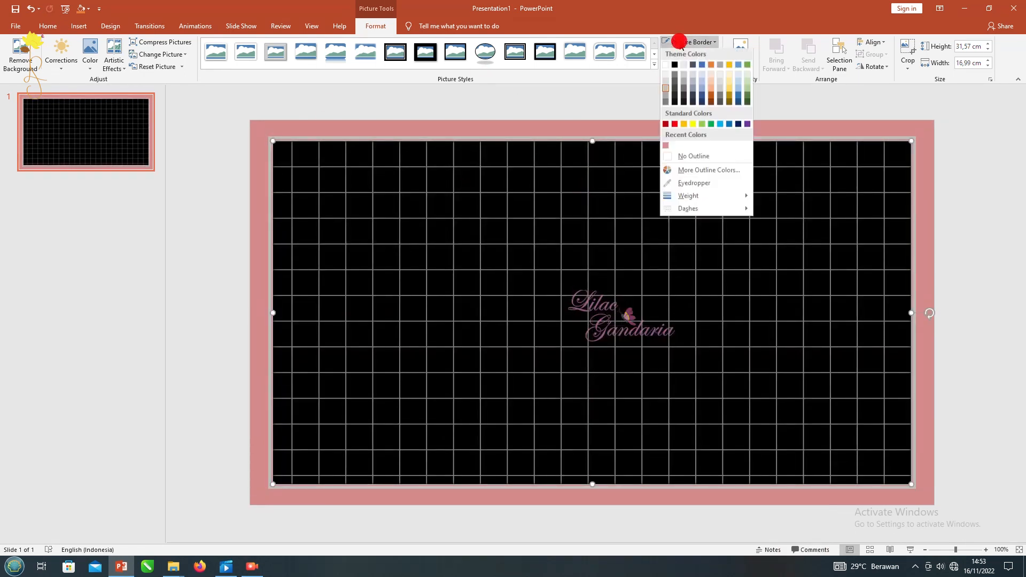
{"action": "left_click", "coordinate": [309, 103]}
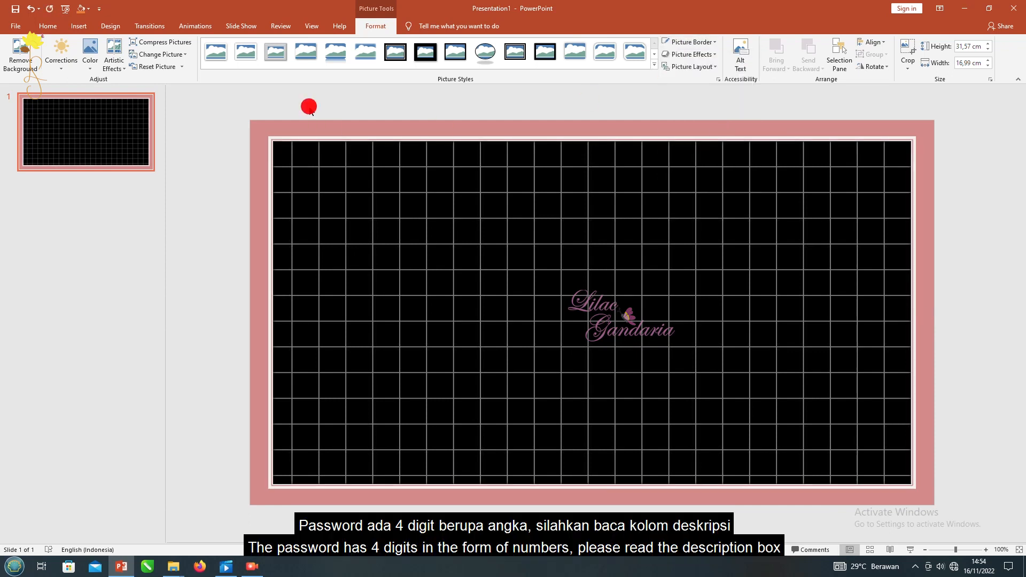
- Recolour the grid picture with the dark orange variation and apply the Film Grain artistic effect
{"action": "left_click", "coordinate": [367, 226]}
{"action": "left_click", "coordinate": [90, 61]}
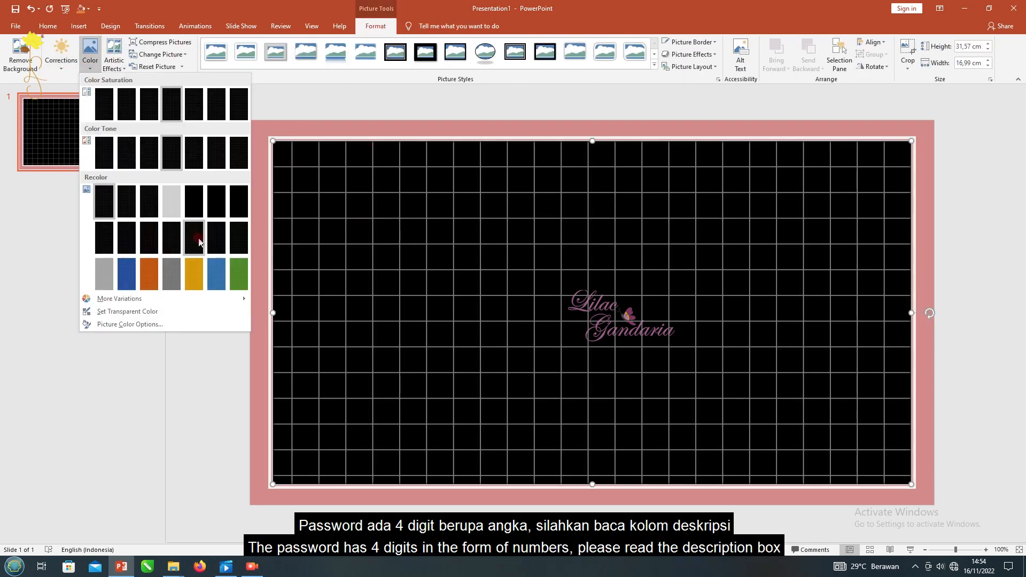
{"action": "left_click", "coordinate": [144, 237]}
{"action": "left_click", "coordinate": [115, 61]}
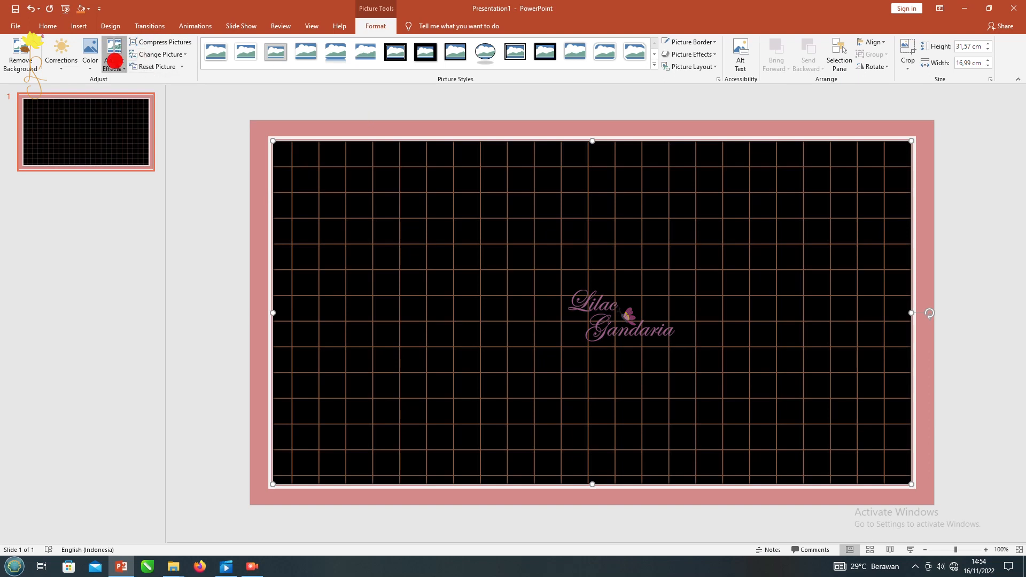
{"action": "left_click", "coordinate": [229, 158]}
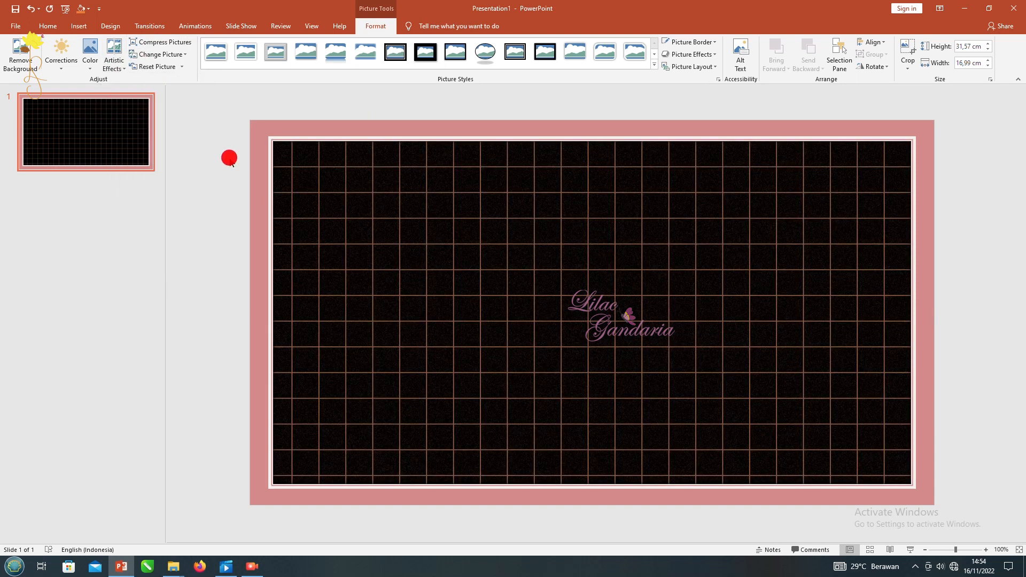
- Paste the striped arch picture and place a duplicate of it beside the first
{"action": "left_click", "coordinate": [223, 192]}
{"action": "key", "text": "ctrl+v"}
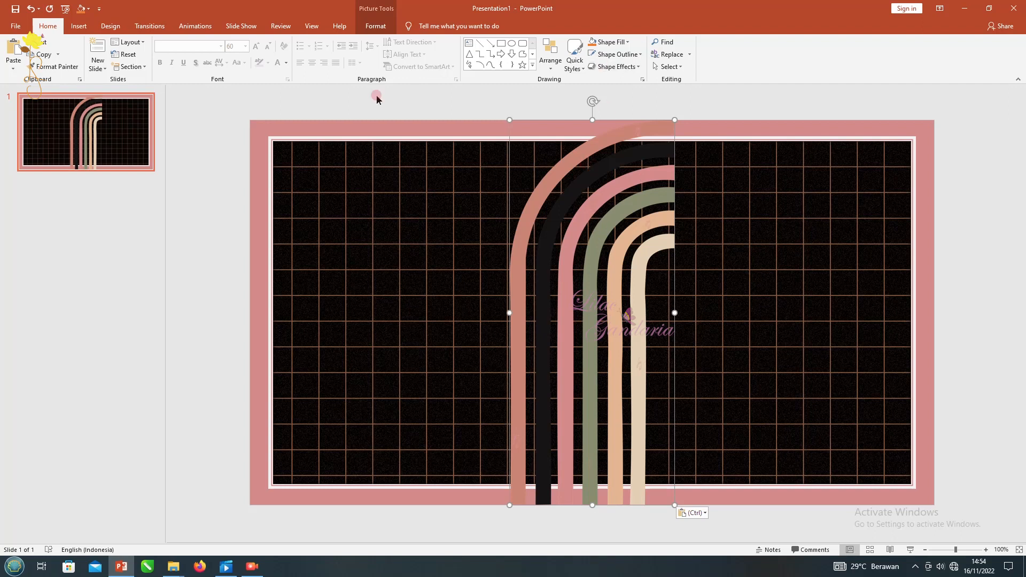
{"action": "left_click_drag", "start_coordinate": [504, 309], "coordinate": [685, 290]}
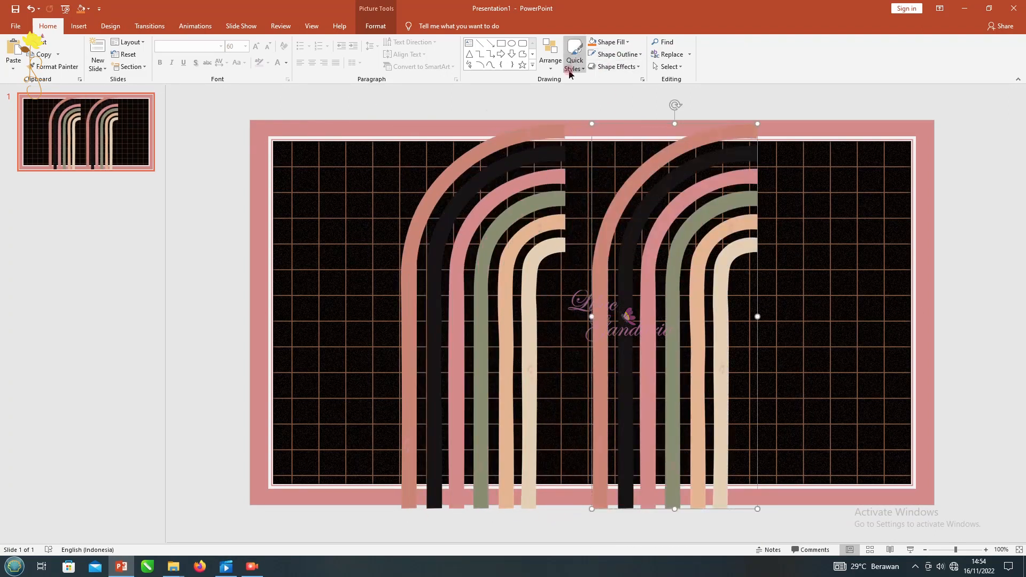
- Try rotating the duplicate arch 90° to the right and undo the rotation
{"action": "left_click", "coordinate": [868, 67]}
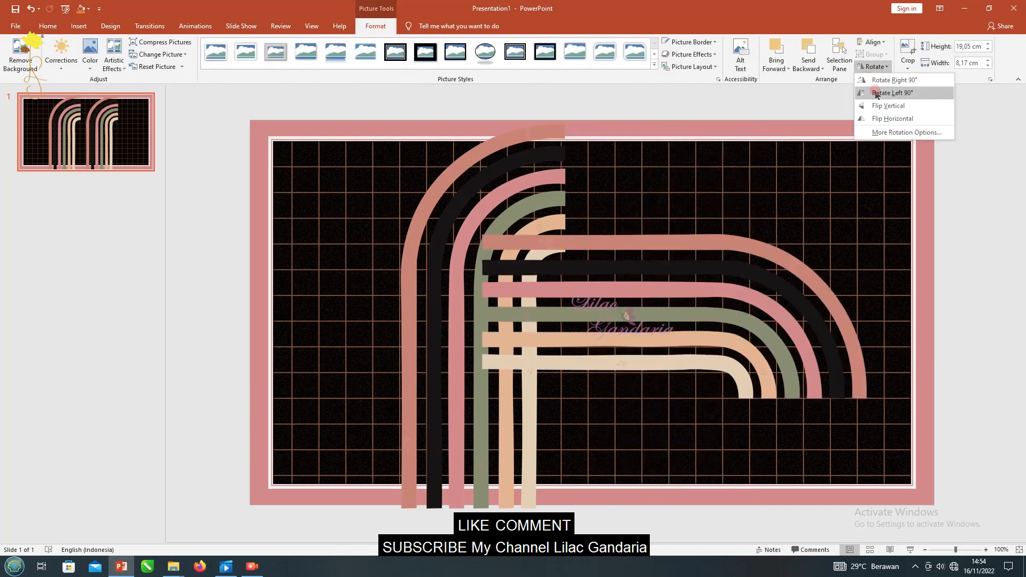
{"action": "left_click", "coordinate": [874, 84]}
{"action": "left_click", "coordinate": [732, 98]}
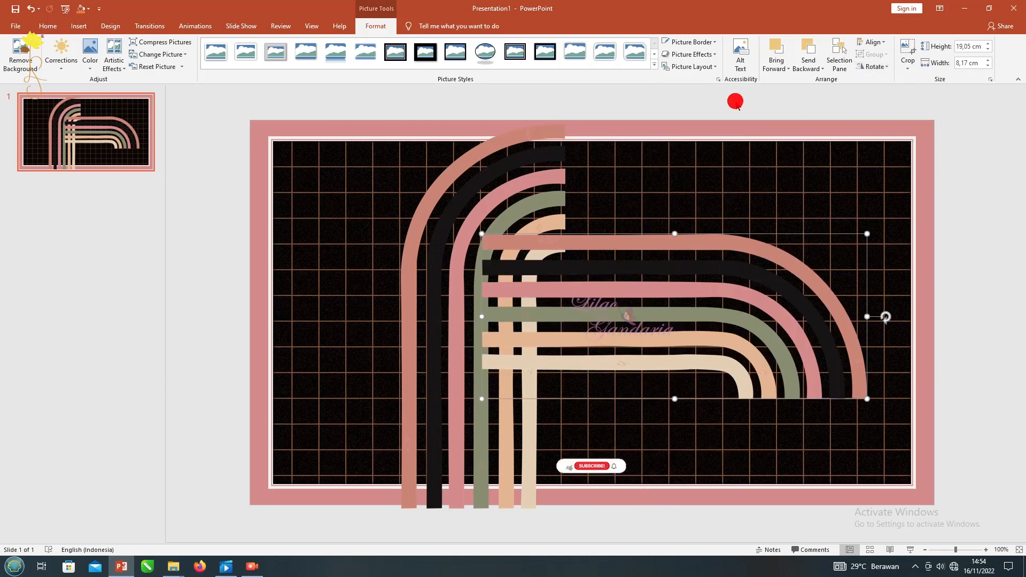
{"action": "key", "text": "ctrl+z"}
{"action": "left_click", "coordinate": [871, 68]}
{"action": "left_click", "coordinate": [876, 80]}
{"action": "key", "text": "ctrl+z"}
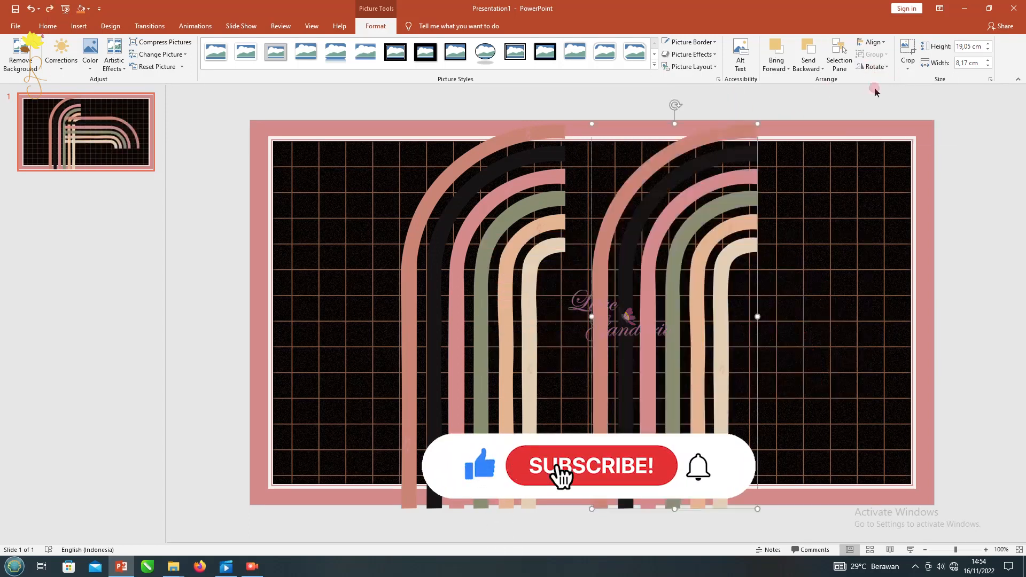
- Rotate the duplicate arch 90° to the left, shrink it to about 11.9 × 5.1 cm and fit it into the frame's upper-right corner
{"action": "left_click", "coordinate": [874, 67]}
{"action": "left_click", "coordinate": [881, 93]}
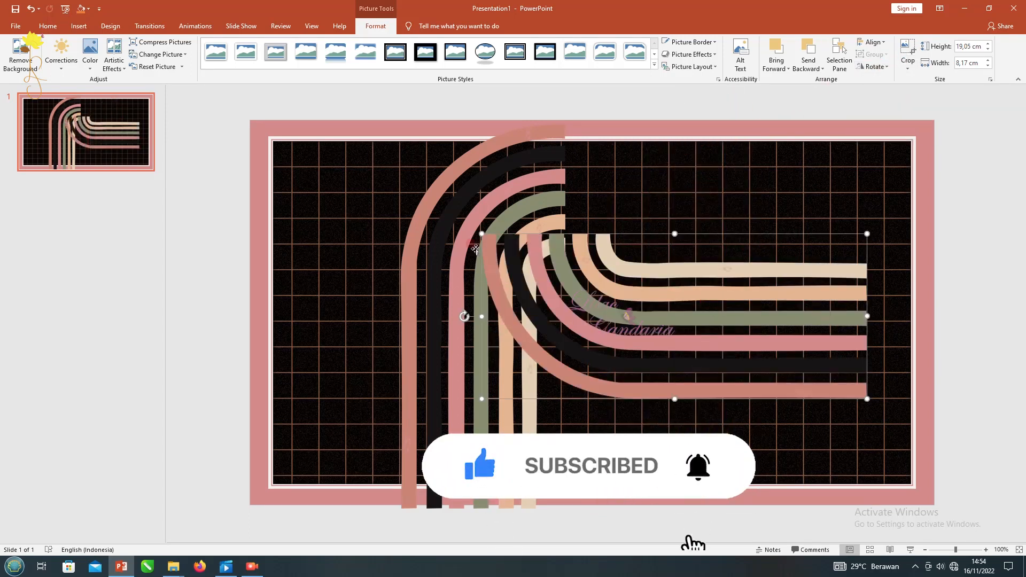
{"action": "left_click_drag", "start_coordinate": [482, 234], "coordinate": [635, 299]}
{"action": "left_click_drag", "start_coordinate": [831, 357], "coordinate": [848, 194]}
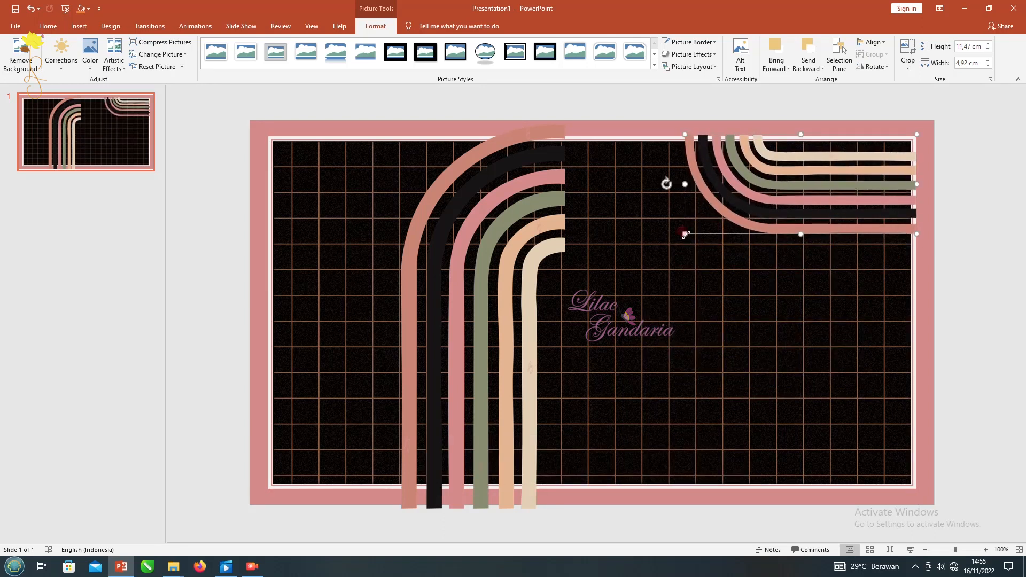
{"action": "left_click_drag", "start_coordinate": [685, 234], "coordinate": [676, 238]}
- Crop the lower part of the first arch picture to a height of about 9.7 cm
{"action": "left_click", "coordinate": [550, 147]}
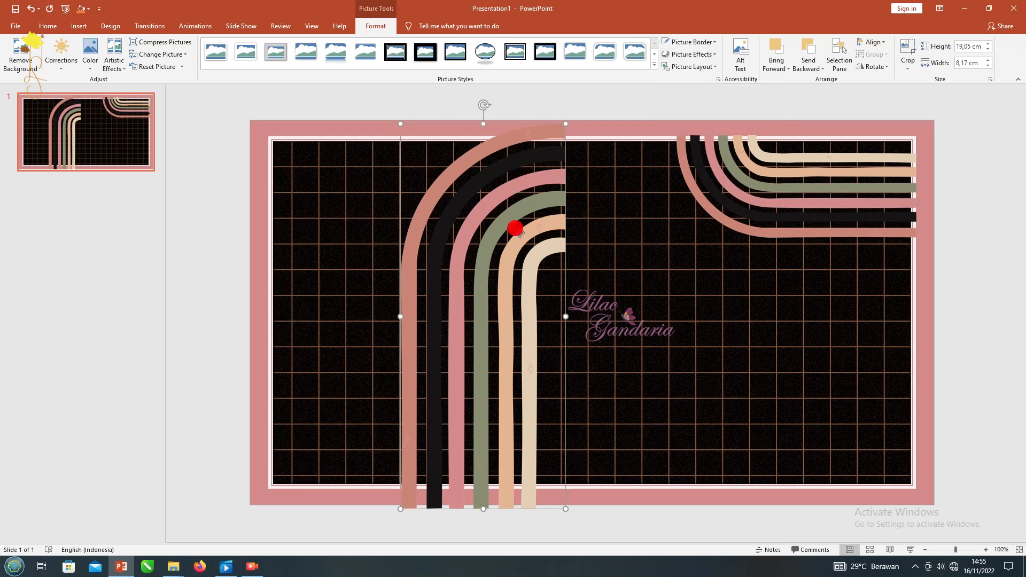
{"action": "left_click", "coordinate": [872, 67]}
{"action": "left_click", "coordinate": [501, 183]}
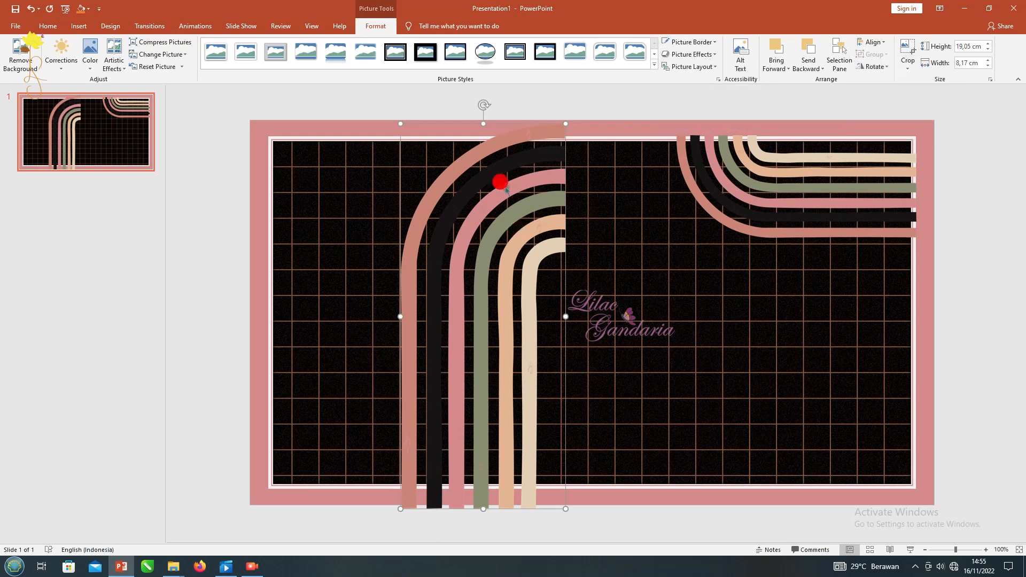
{"action": "left_click", "coordinate": [907, 48]}
{"action": "left_click_drag", "start_coordinate": [487, 504], "coordinate": [476, 321]}
{"action": "left_click", "coordinate": [907, 48]}
- Flip the cropped arch horizontally, shrink it to about 7.4 × 6.3 cm and fit it into the frame's lower-left corner
{"action": "left_click", "coordinate": [871, 67]}
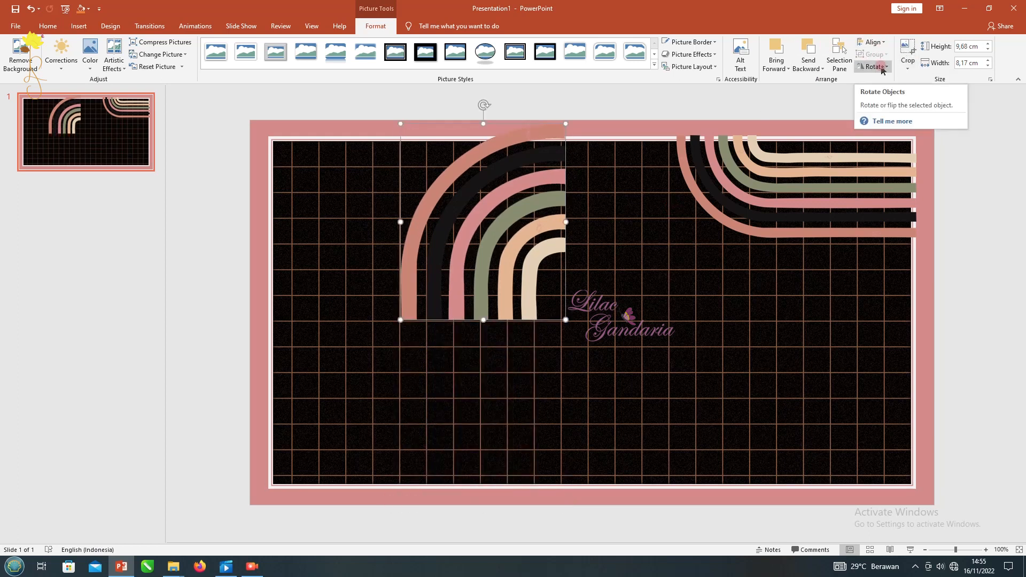
{"action": "left_click", "coordinate": [891, 118]}
{"action": "left_click_drag", "start_coordinate": [480, 224], "coordinate": [304, 341]}
{"action": "left_click_drag", "start_coordinate": [367, 428], "coordinate": [321, 430]}
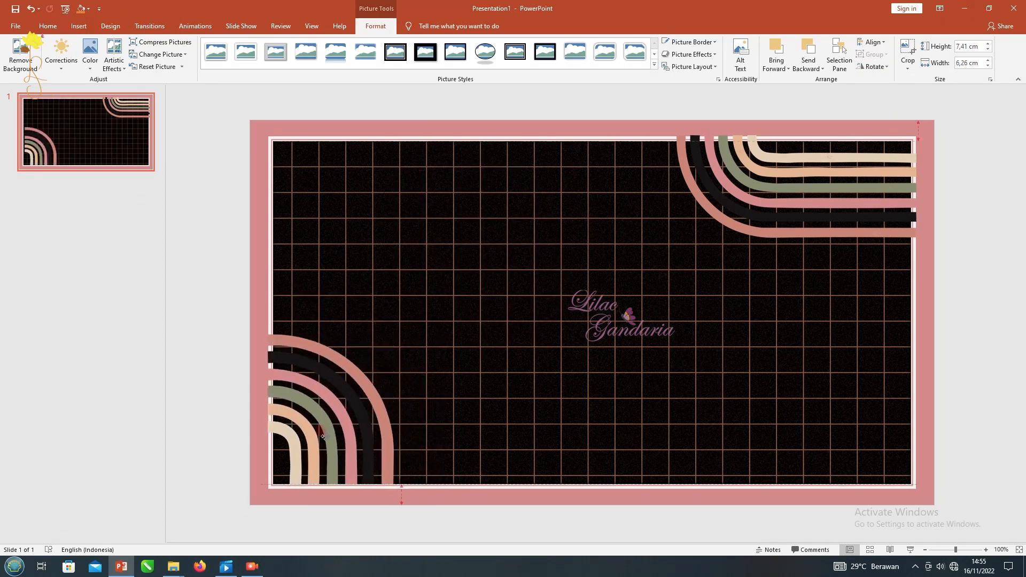
- Apply the Film Grain artistic effect to the arches in the upper-right and lower-left corners
{"action": "left_click", "coordinate": [683, 226], "text": "shift"}
{"action": "left_click", "coordinate": [567, 146]}
{"action": "left_click", "coordinate": [678, 189]}
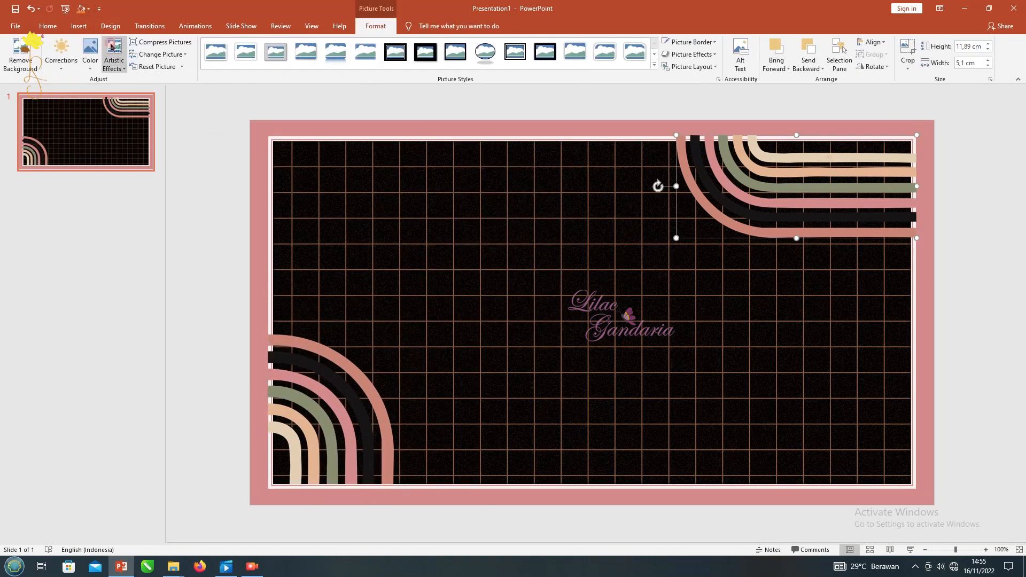
{"action": "left_click", "coordinate": [114, 59]}
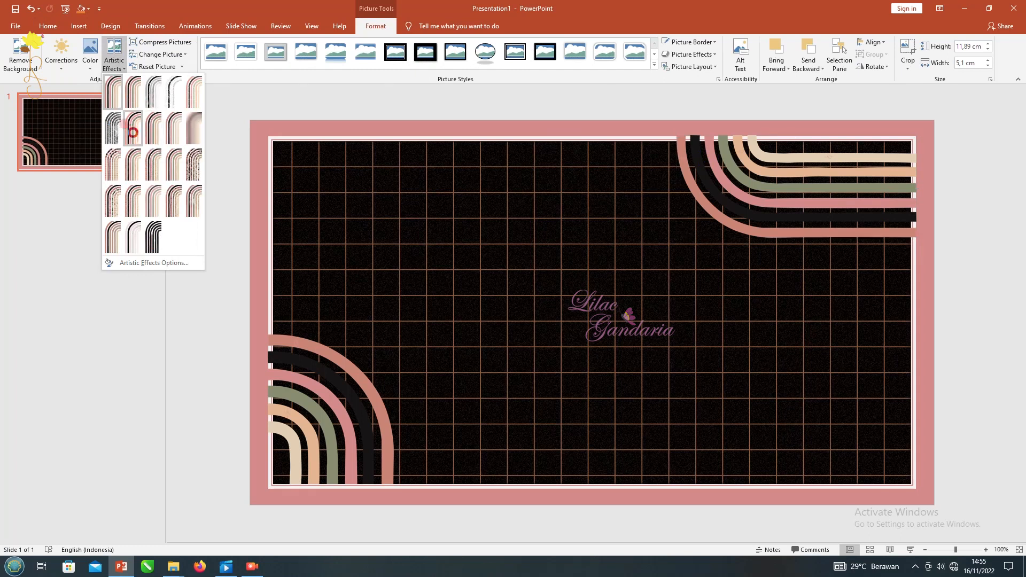
{"action": "left_click", "coordinate": [140, 165]}
{"action": "left_click", "coordinate": [329, 333]}
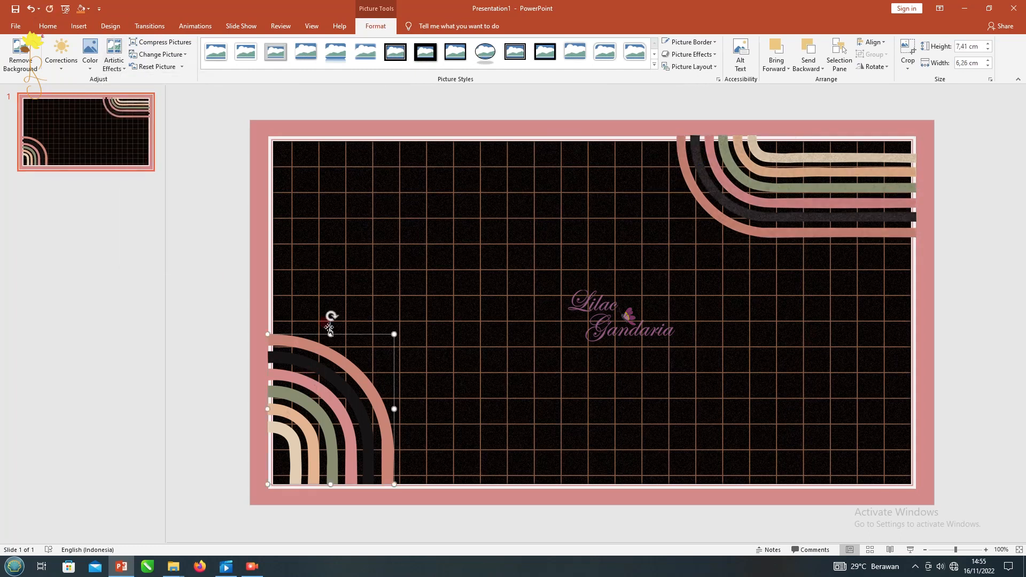
{"action": "left_click", "coordinate": [119, 71]}
{"action": "left_click", "coordinate": [139, 170]}
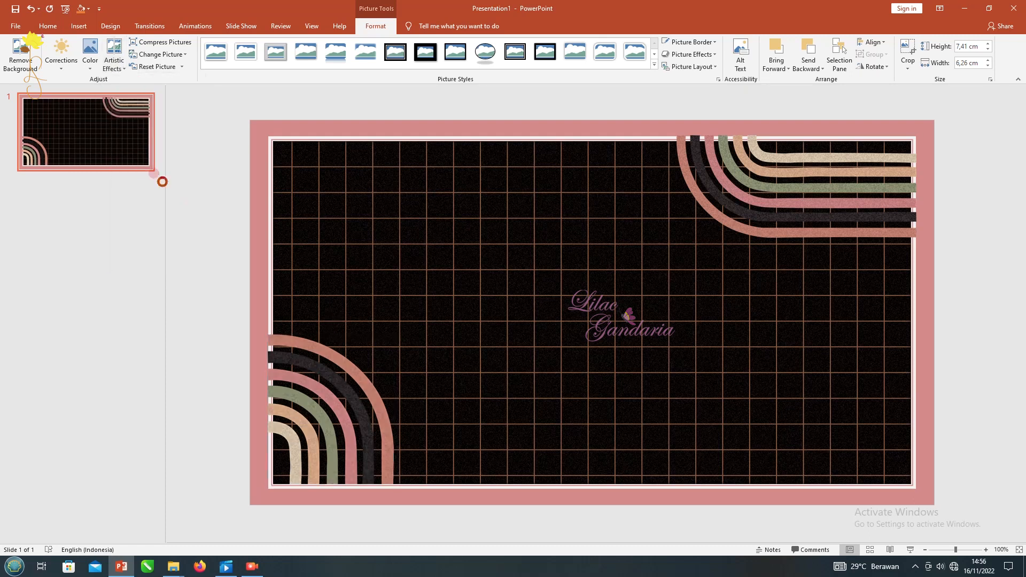
{"action": "left_click", "coordinate": [207, 196]}
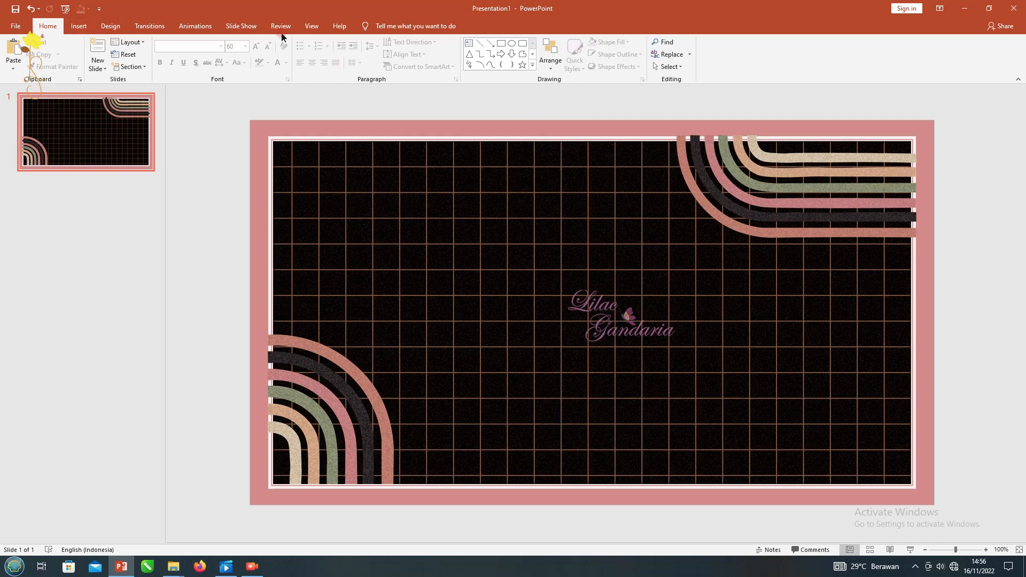
- Draw a rectangle with two diagonally opposite rounded corners, about 13.0 × 4.8 cm, in the middle of the black grid
{"action": "left_click", "coordinate": [533, 66]}
{"action": "double_click", "coordinate": [559, 114]}
{"action": "left_click_drag", "start_coordinate": [612, 143], "coordinate": [777, 151]}
{"action": "left_click_drag", "start_coordinate": [673, 149], "coordinate": [570, 380]}
{"action": "left_click_drag", "start_coordinate": [560, 308], "coordinate": [573, 296]}
{"action": "left_click_drag", "start_coordinate": [472, 311], "coordinate": [441, 311]}
{"action": "left_click_drag", "start_coordinate": [580, 313], "coordinate": [581, 303]}
{"action": "left_click_drag", "start_coordinate": [691, 301], "coordinate": [706, 302]}
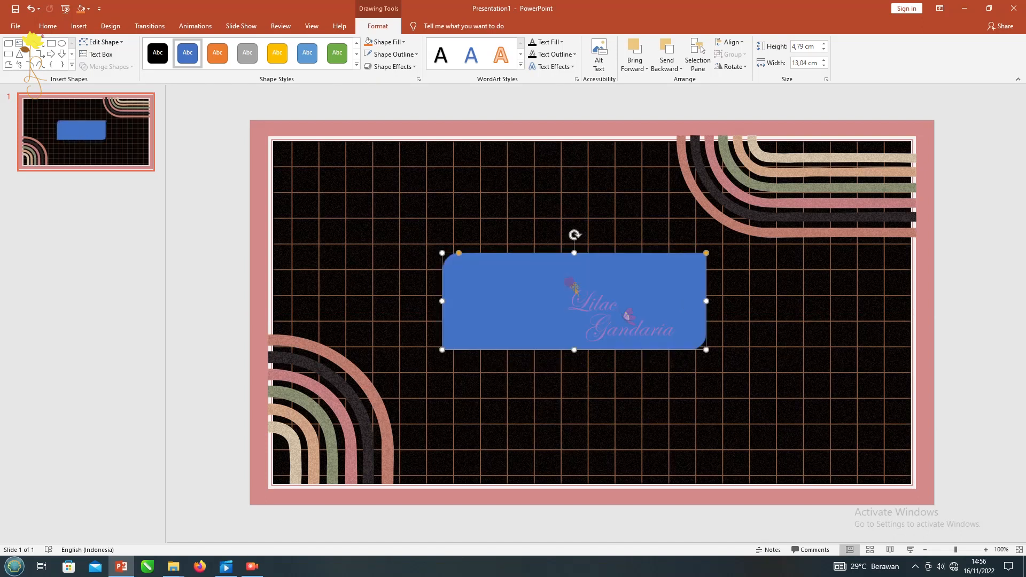
- Centre the blue rectangle on the slide and widen it slightly to both sides
{"action": "left_click_drag", "start_coordinate": [522, 292], "coordinate": [577, 278]}
{"action": "left_click", "coordinate": [553, 196], "text": "shift"}
{"action": "left_click", "coordinate": [558, 191], "text": "shift"}
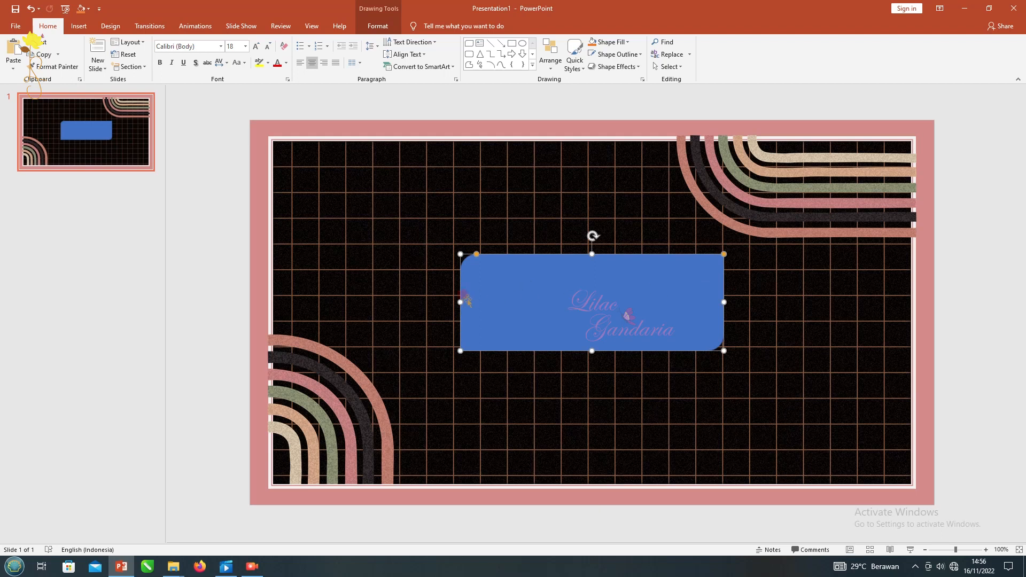
{"action": "left_click_drag", "start_coordinate": [459, 302], "coordinate": [456, 302]}
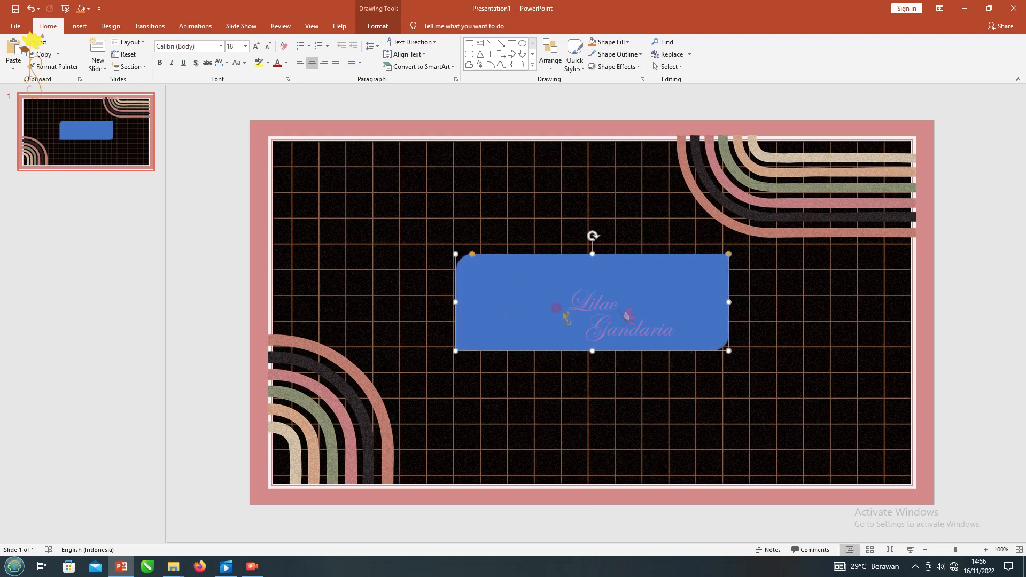
- Duplicate the blue rectangle with a small offset down and to the right, and widen both copies slightly
{"action": "key", "text": "ctrl+v"}
{"action": "left_click", "coordinate": [540, 254], "text": "shift"}
{"action": "left_click_drag", "start_coordinate": [540, 253], "coordinate": [535, 254]}
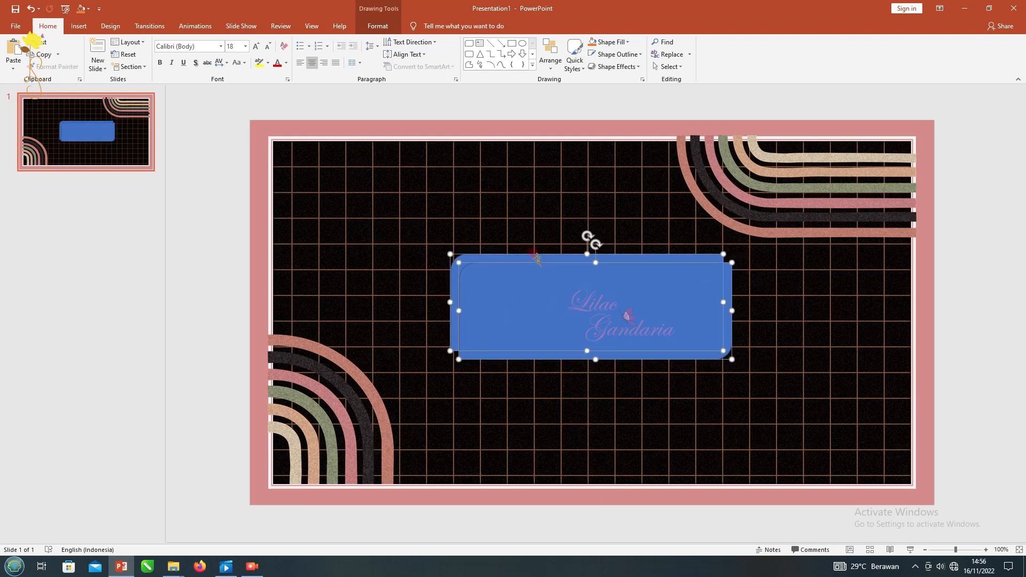
{"action": "left_click_drag", "start_coordinate": [732, 311], "coordinate": [739, 311]}
{"action": "left_click", "coordinate": [476, 105]}
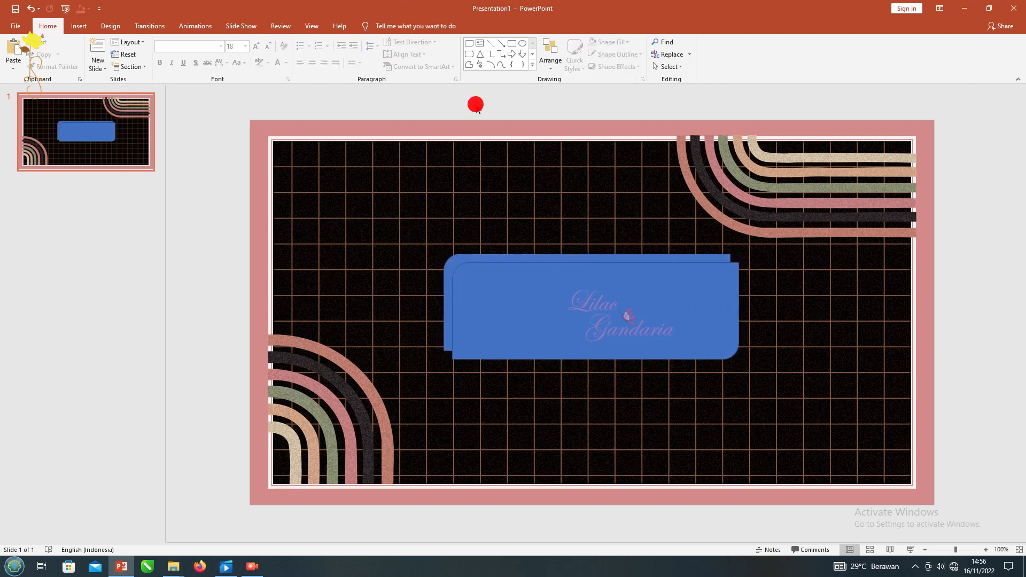
- Draw a D-shaped Delay flowchart shape of about 3.9 × 3.7 cm near the frame's lower-right corner
{"action": "left_click", "coordinate": [532, 65]}
{"action": "left_click", "coordinate": [586, 265]}
{"action": "left_click_drag", "start_coordinate": [758, 399], "coordinate": [837, 475]}
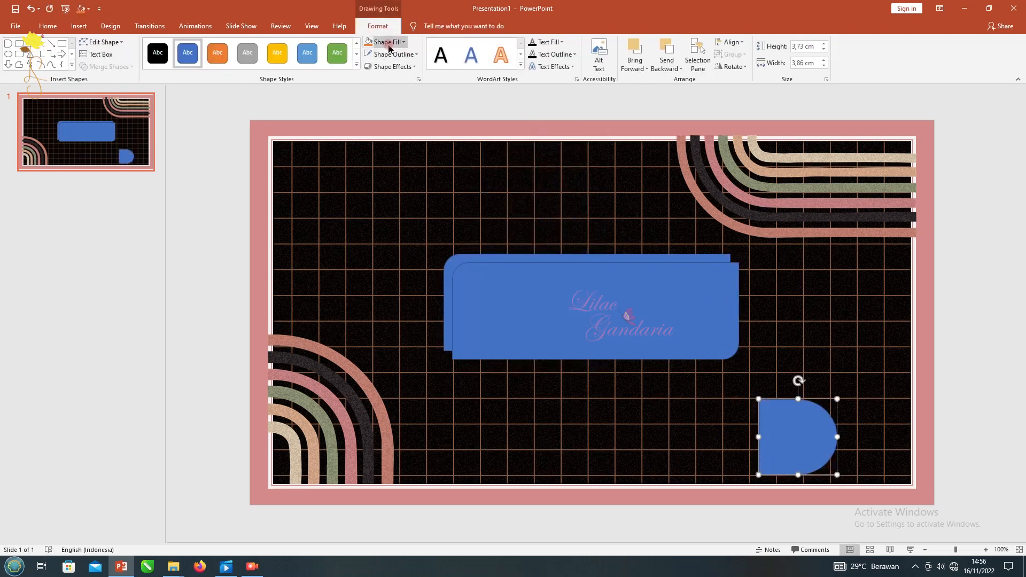
- Insert the arch picture lengkungan.png again, shrink it and park it outside the slide's left edge as a colour reference
{"action": "left_click", "coordinate": [388, 44]}
{"action": "left_click", "coordinate": [220, 122]}
{"action": "left_click", "coordinate": [79, 26]}
{"action": "left_click", "coordinate": [80, 53]}
{"action": "double_click", "coordinate": [96, 91]}
{"action": "left_click_drag", "start_coordinate": [674, 120], "coordinate": [564, 376]}
{"action": "left_click_drag", "start_coordinate": [541, 419], "coordinate": [213, 233]}
{"action": "left_click", "coordinate": [220, 147]}
- Fill the D-shape with the terracotta colour sampled from the arch's outer stripe and remove its outline
{"action": "left_click", "coordinate": [792, 418]}
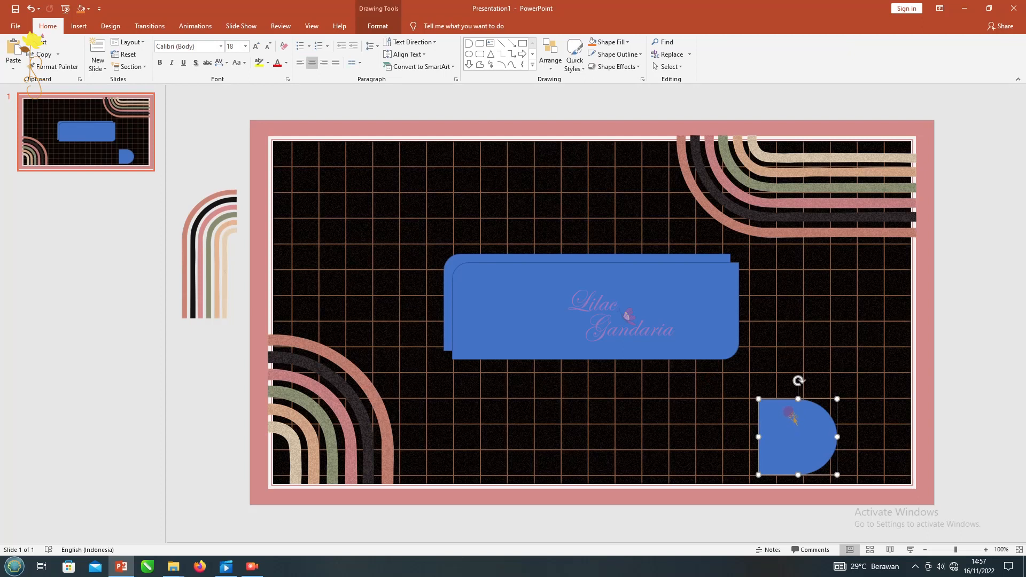
{"action": "left_click", "coordinate": [607, 47]}
{"action": "left_click", "coordinate": [623, 183]}
{"action": "left_click", "coordinate": [195, 200]}
{"action": "left_click", "coordinate": [620, 54]}
{"action": "left_click", "coordinate": [614, 165]}
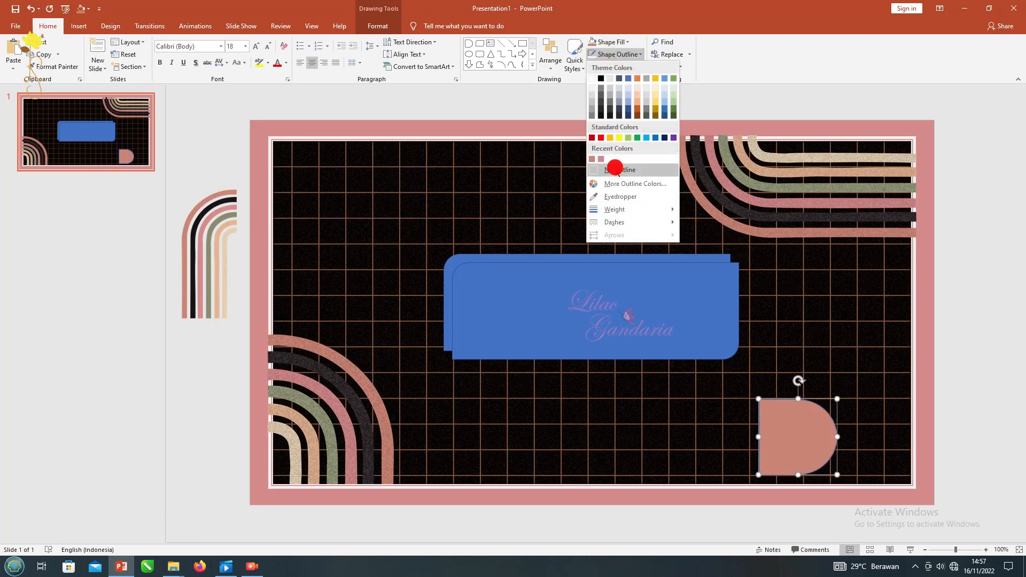
{"action": "left_click", "coordinate": [614, 55]}
{"action": "left_click", "coordinate": [615, 55]}
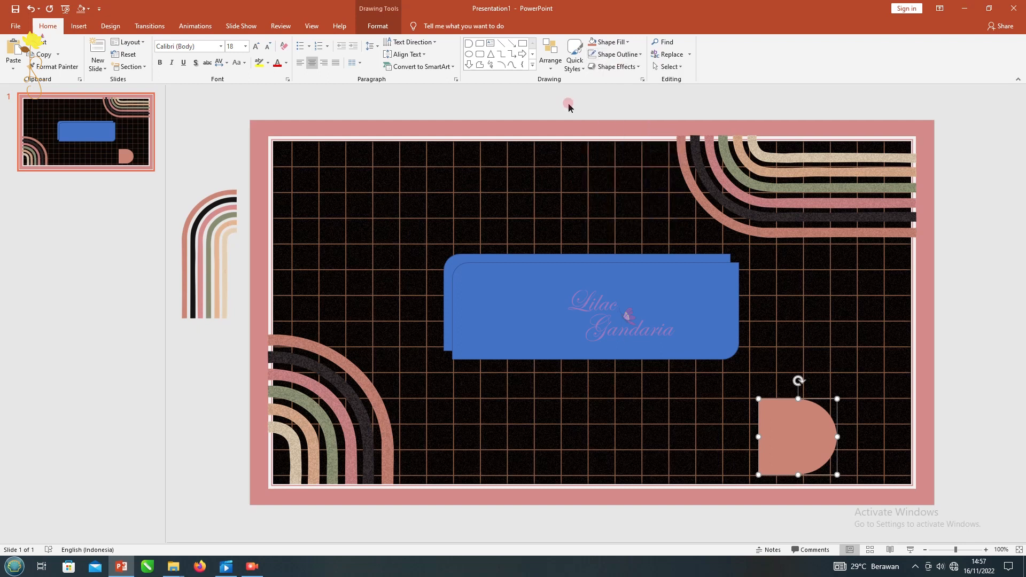
- Flip the D-shape horizontally, fit it into the frame's lower-right corner and enlarge it to about 4.3 × 4.1 cm
{"action": "left_click", "coordinate": [384, 28]}
{"action": "left_click", "coordinate": [732, 66]}
{"action": "left_click", "coordinate": [744, 117]}
{"action": "left_click_drag", "start_coordinate": [813, 433], "coordinate": [887, 452]}
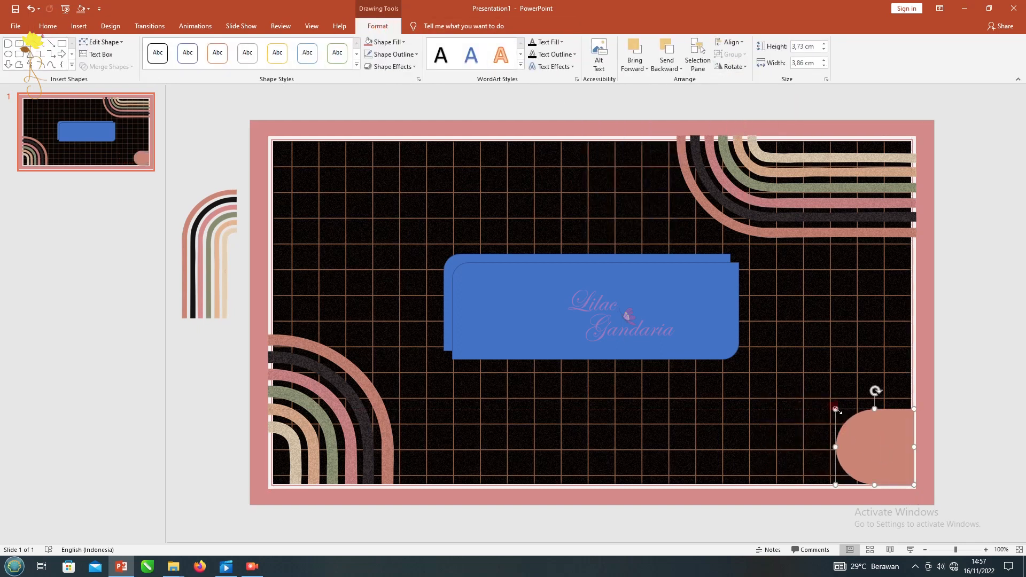
{"action": "left_click_drag", "start_coordinate": [836, 409], "coordinate": [827, 403]}
{"action": "left_click", "coordinate": [936, 410]}
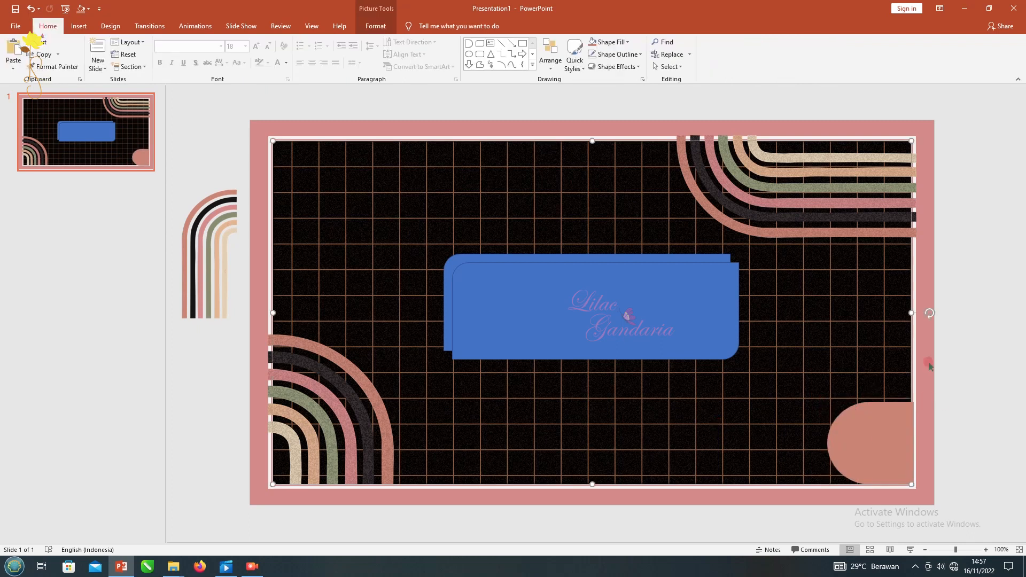
- Draw a circle of about 3.2 × 3.1 cm over the D-shape and fill it with the arch's sampled peach colour
{"action": "mouse_move", "coordinate": [845, 370]}
{"action": "left_mouse_down"}
{"action": "mouse_move", "coordinate": [908, 430]}
{"action": "mouse_move", "coordinate": [897, 435]}
{"action": "left_mouse_up"}
{"action": "left_click_drag", "start_coordinate": [900, 377], "coordinate": [903, 371]}
{"action": "left_click", "coordinate": [383, 42]}
{"action": "left_click", "coordinate": [392, 186]}
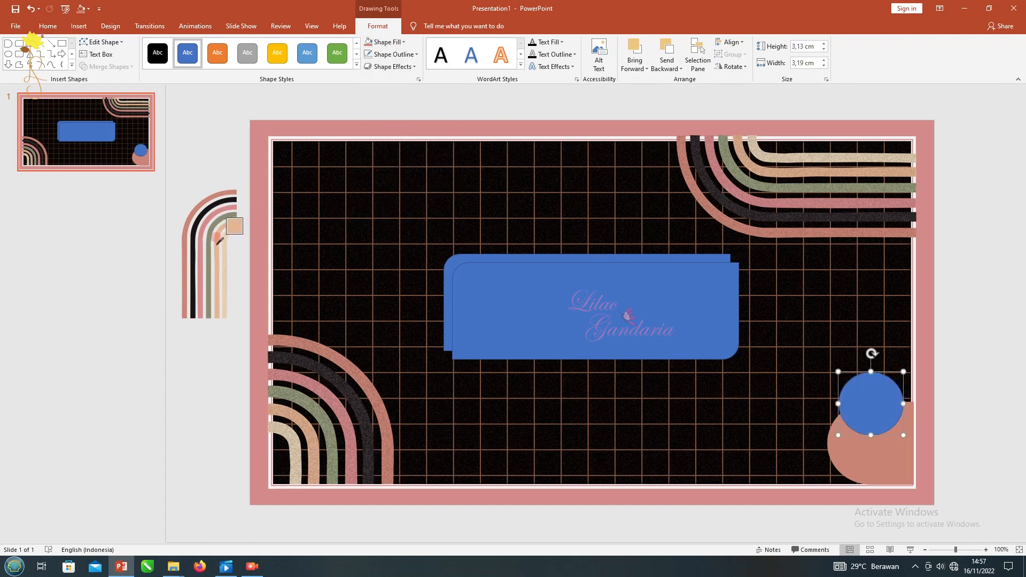
{"action": "left_click", "coordinate": [218, 242]}
- Cut the terracotta D-shape and paste it back in place so that it lies in front of the peach circle
{"action": "left_click", "coordinate": [893, 461]}
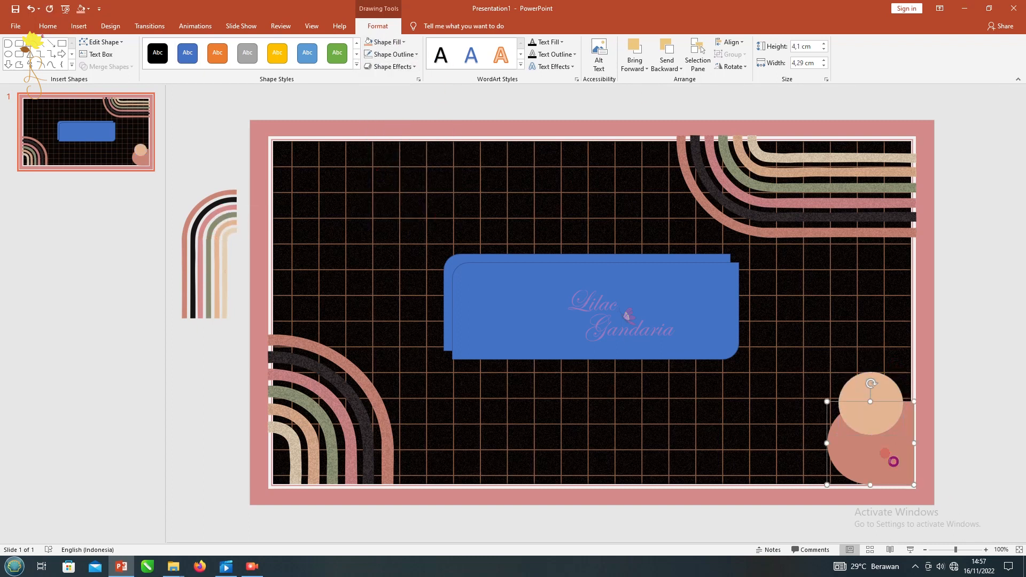
{"action": "key", "text": "ctrl+x"}
{"action": "key", "text": "ctrl+v"}
{"action": "key", "text": "Escape"}
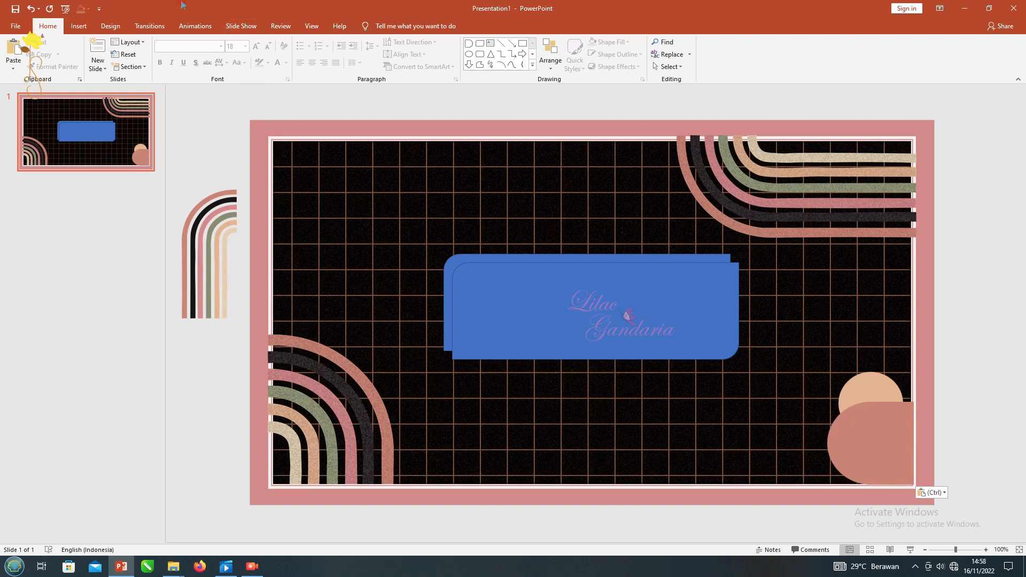
- Insert the PNG picture of green leaves with golden branches from the vINTge New folder
{"action": "left_click", "coordinate": [79, 26]}
{"action": "left_click", "coordinate": [66, 52]}
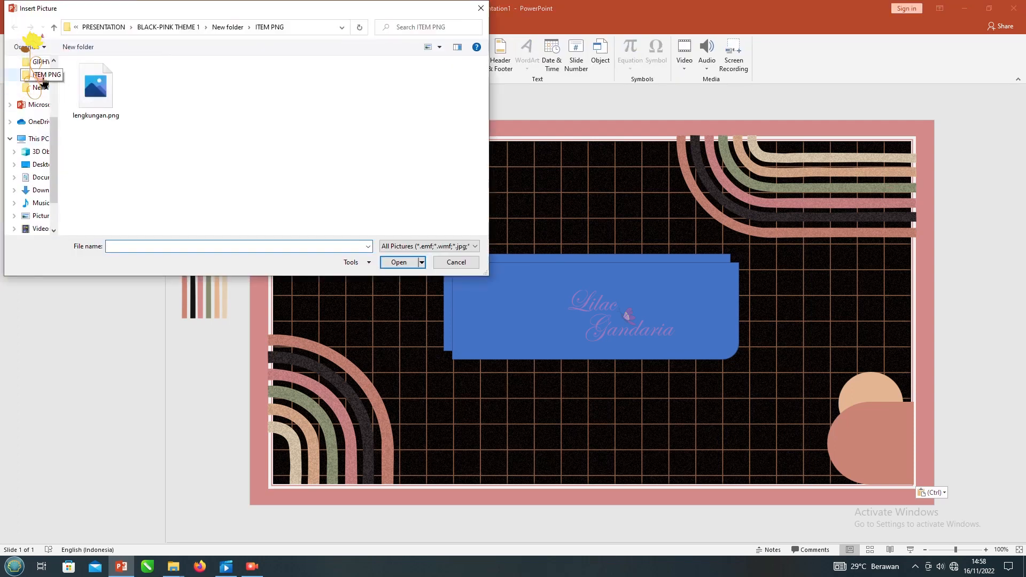
{"action": "left_click", "coordinate": [44, 89]}
{"action": "scroll", "coordinate": [252, 192], "scroll_direction": "down", "scroll_amount": 5}
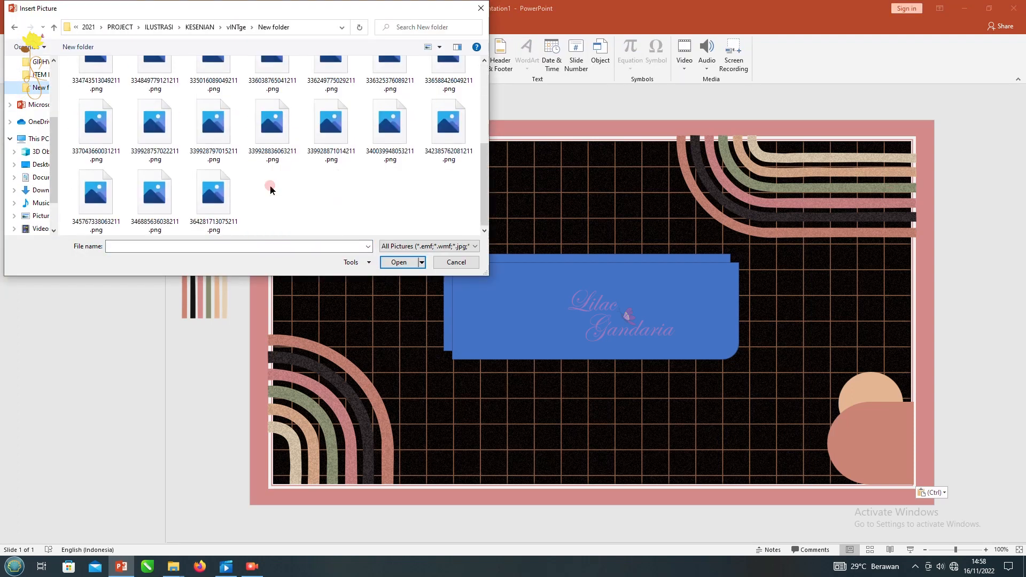
{"action": "double_click", "coordinate": [227, 131]}
- Shrink the leaf picture to about 7.6 × 8.0 cm, tilt it to the left and place it over the lower-right corner shapes
{"action": "left_click_drag", "start_coordinate": [429, 141], "coordinate": [612, 335]}
{"action": "left_click_drag", "start_coordinate": [683, 316], "coordinate": [650, 322]}
{"action": "left_click_drag", "start_coordinate": [679, 424], "coordinate": [849, 421]}
{"action": "left_click_drag", "start_coordinate": [760, 361], "coordinate": [746, 355]}
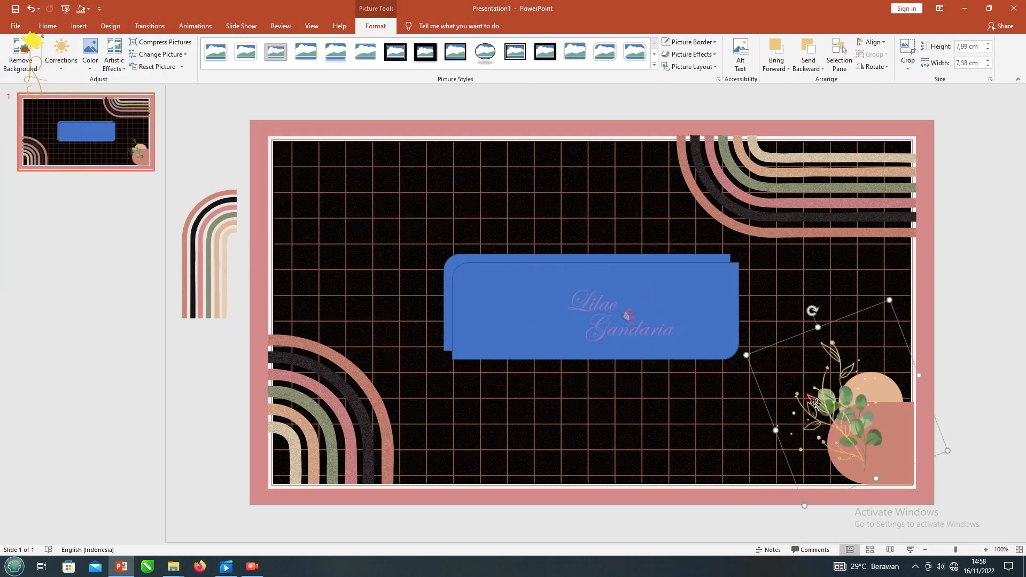
{"action": "left_click", "coordinate": [377, 104]}
- Insert blig.gif, flow jlr.gif and butterfly.gif together from the GIPHY folder and shrink them, the flower to about 5.8 × 5.8 cm
{"action": "left_click", "coordinate": [79, 26]}
{"action": "left_click", "coordinate": [84, 66]}
{"action": "left_click", "coordinate": [41, 64]}
{"action": "scroll", "coordinate": [228, 171], "scroll_direction": "down", "scroll_amount": 1}
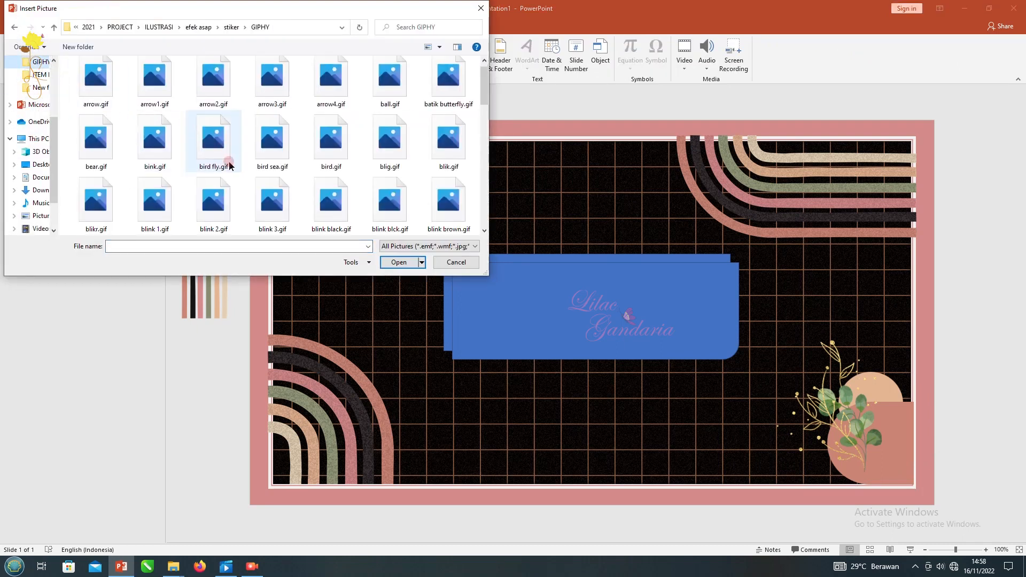
{"action": "left_click", "coordinate": [390, 204]}
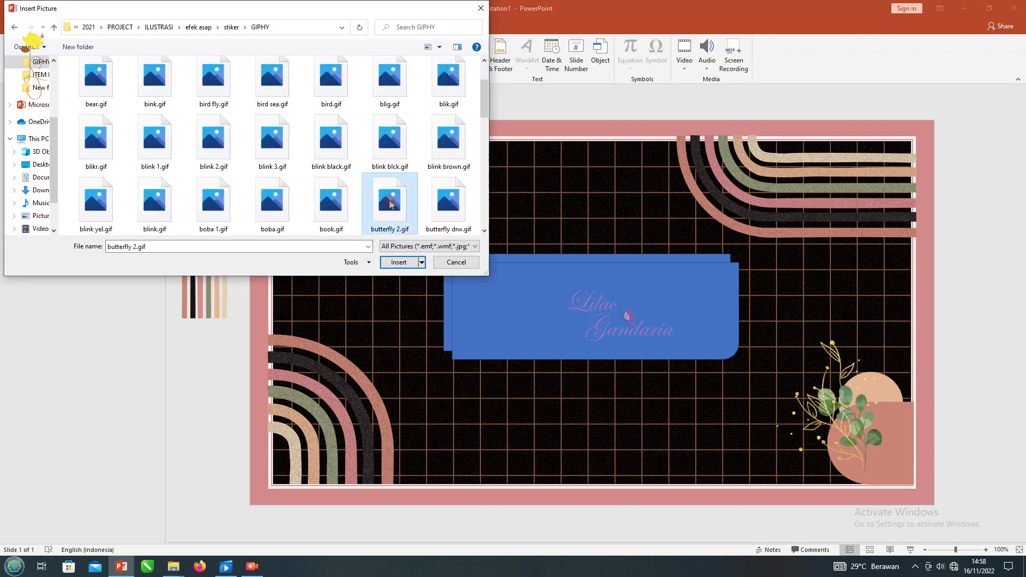
{"action": "scroll", "coordinate": [390, 204], "scroll_direction": "down", "scroll_amount": 1}
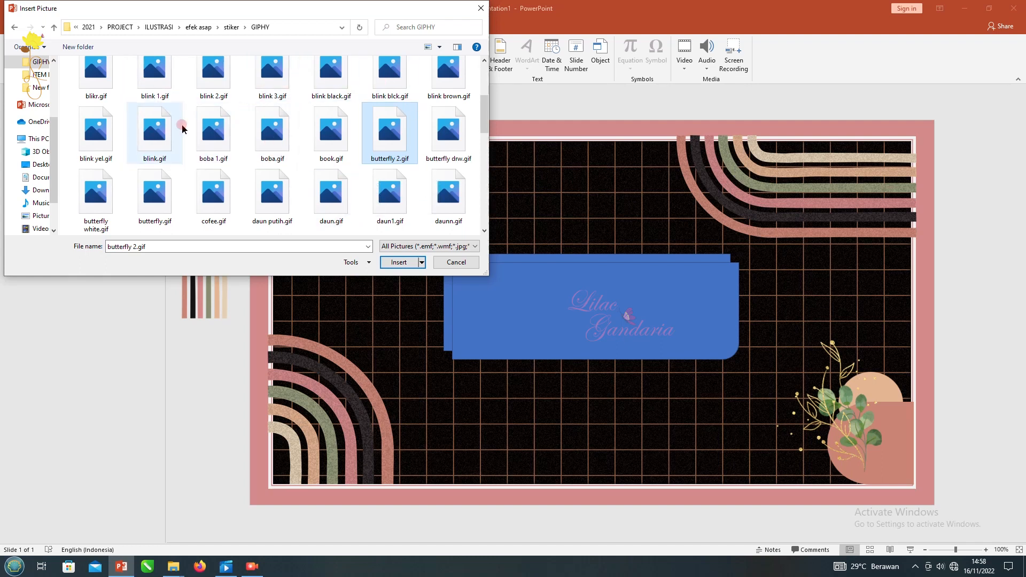
{"action": "scroll", "coordinate": [375, 114], "scroll_direction": "up", "scroll_amount": 1}
{"action": "scroll", "coordinate": [137, 98], "scroll_direction": "up", "scroll_amount": 1}
{"action": "left_click", "coordinate": [388, 98]}
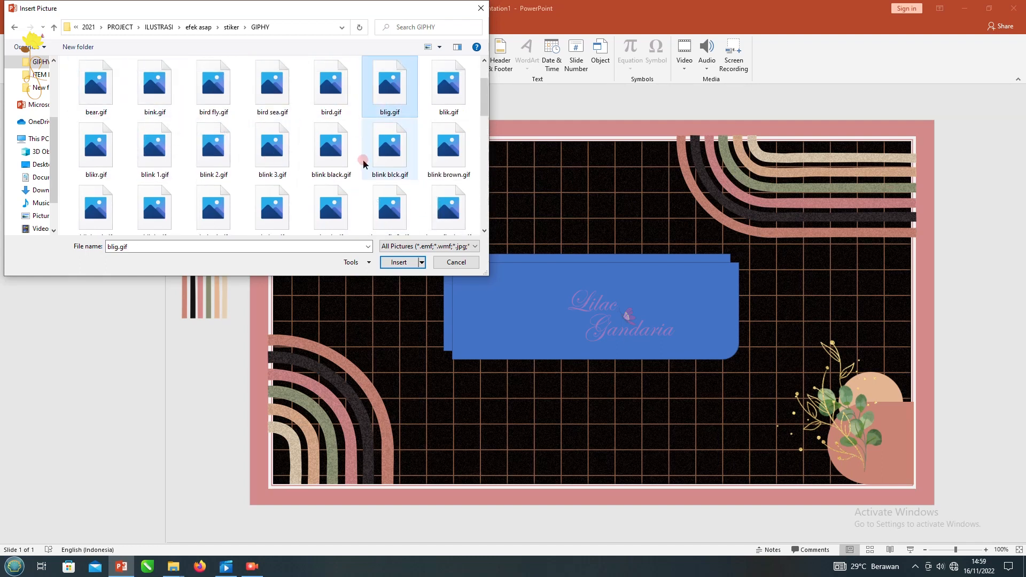
{"action": "scroll", "coordinate": [363, 162], "scroll_direction": "down", "scroll_amount": 2}
{"action": "left_click", "coordinate": [213, 211], "text": "ctrl"}
{"action": "scroll", "coordinate": [393, 199], "scroll_direction": "up", "scroll_amount": 1}
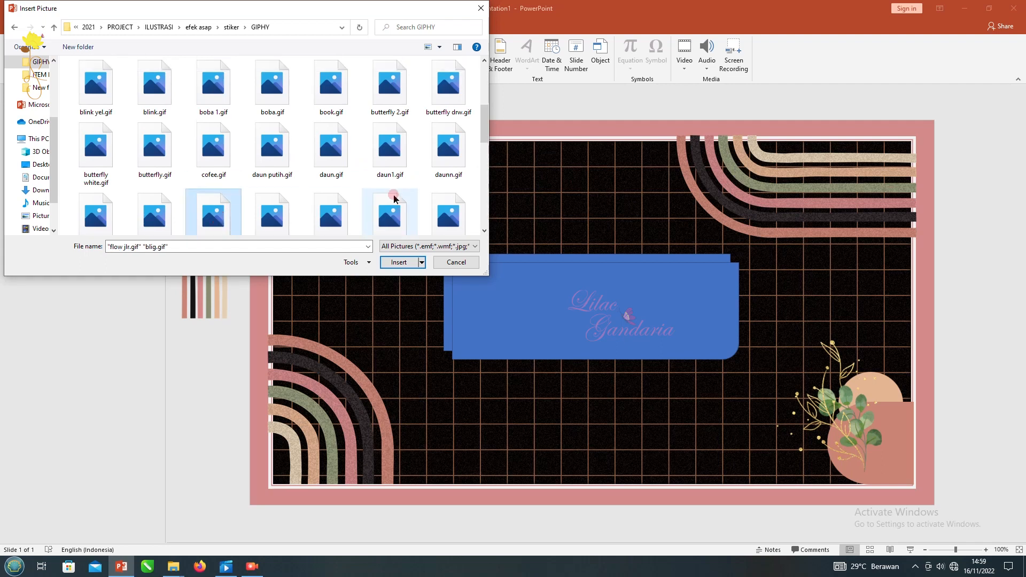
{"action": "scroll", "coordinate": [397, 199], "scroll_direction": "down", "scroll_amount": 1}
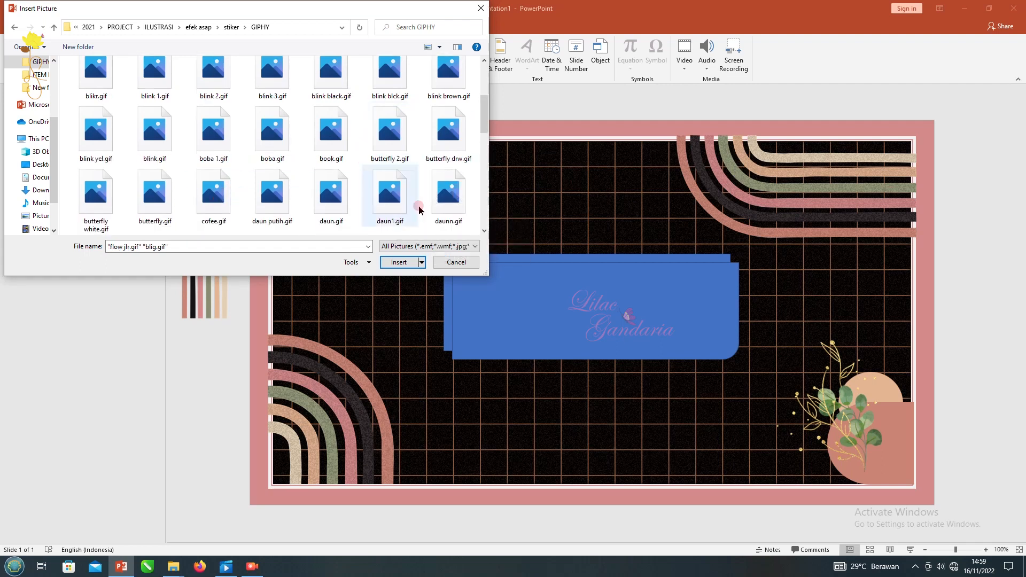
{"action": "left_click", "coordinate": [155, 202], "text": "ctrl"}
{"action": "left_click", "coordinate": [399, 262]}
{"action": "left_click_drag", "start_coordinate": [735, 183], "coordinate": [594, 327]}
- Flip the flower GIF horizontally and fit it around the frame's upper-left corner
{"action": "left_click", "coordinate": [599, 365]}
{"action": "left_click_drag", "start_coordinate": [600, 365], "coordinate": [652, 208]}
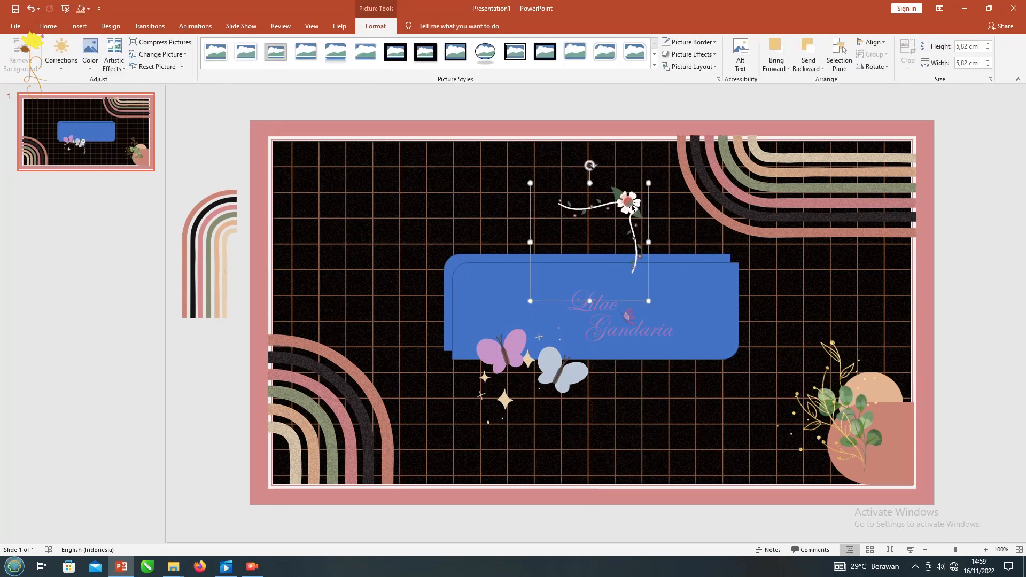
{"action": "left_click", "coordinate": [872, 66]}
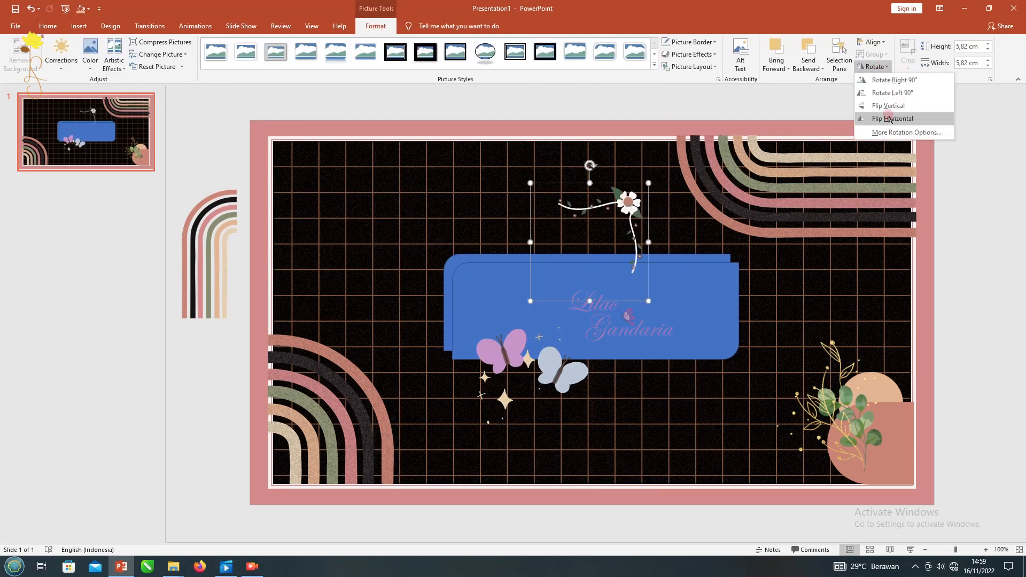
{"action": "left_click", "coordinate": [879, 122]}
{"action": "left_click_drag", "start_coordinate": [551, 207], "coordinate": [280, 155]}
{"action": "left_click_drag", "start_coordinate": [380, 248], "coordinate": [401, 271]}
{"action": "left_click_drag", "start_coordinate": [289, 153], "coordinate": [281, 145]}
- Shrink the butterflies and place them below the corner flower, and move the sparkles beside the leaves
{"action": "left_click_drag", "start_coordinate": [541, 363], "coordinate": [483, 269]}
{"action": "left_click_drag", "start_coordinate": [532, 231], "coordinate": [318, 190]}
{"action": "left_click_drag", "start_coordinate": [281, 144], "coordinate": [285, 147]}
{"action": "key", "text": "ctrl+z"}
{"action": "mouse_move", "coordinate": [532, 360]}
{"action": "left_mouse_down"}
{"action": "mouse_move", "coordinate": [760, 377]}
{"action": "mouse_move", "coordinate": [786, 355]}
{"action": "left_mouse_up"}
- Fill the back rectangle with the arch's sampled sage green and the front one with the recently used terracotta
{"action": "left_click", "coordinate": [492, 257]}
{"action": "left_click", "coordinate": [609, 41]}
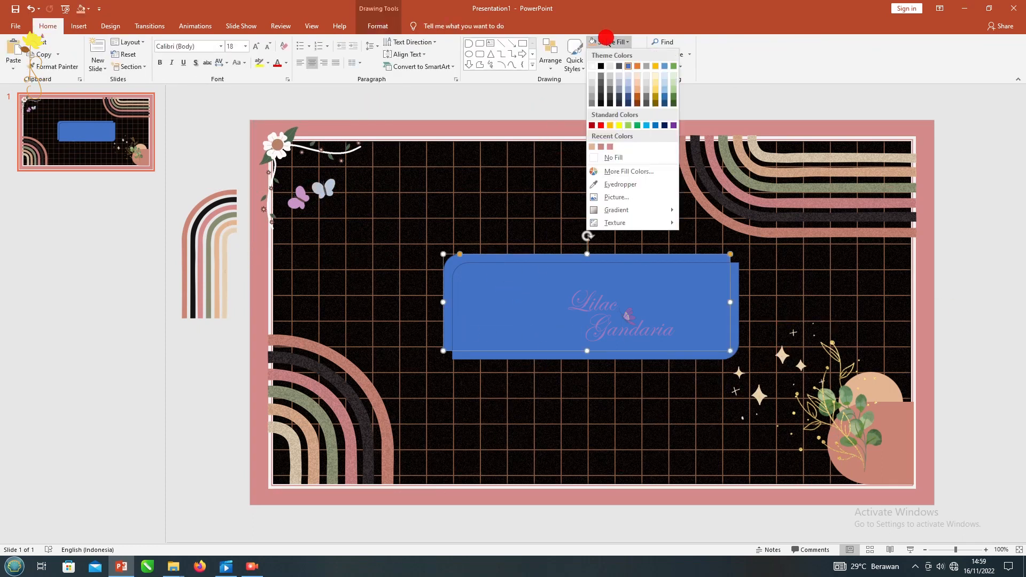
{"action": "left_click", "coordinate": [614, 188]}
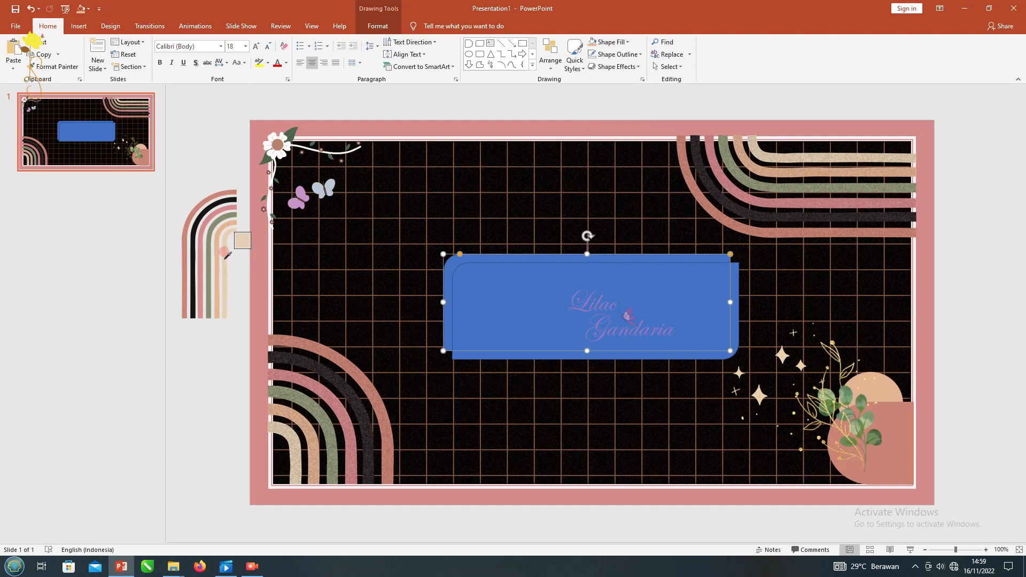
{"action": "left_click", "coordinate": [211, 238]}
{"action": "left_click", "coordinate": [546, 310]}
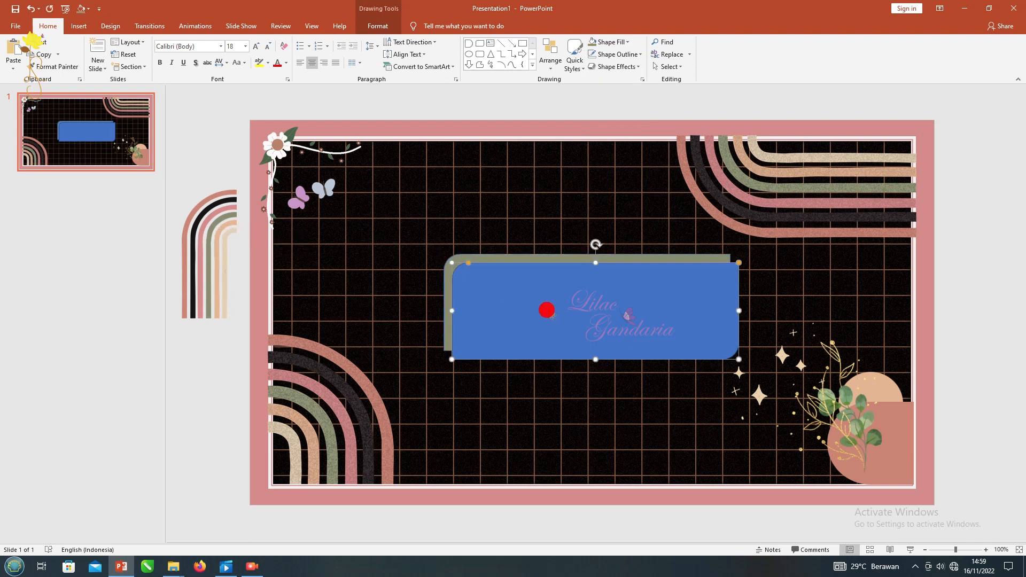
{"action": "left_click", "coordinate": [607, 42]}
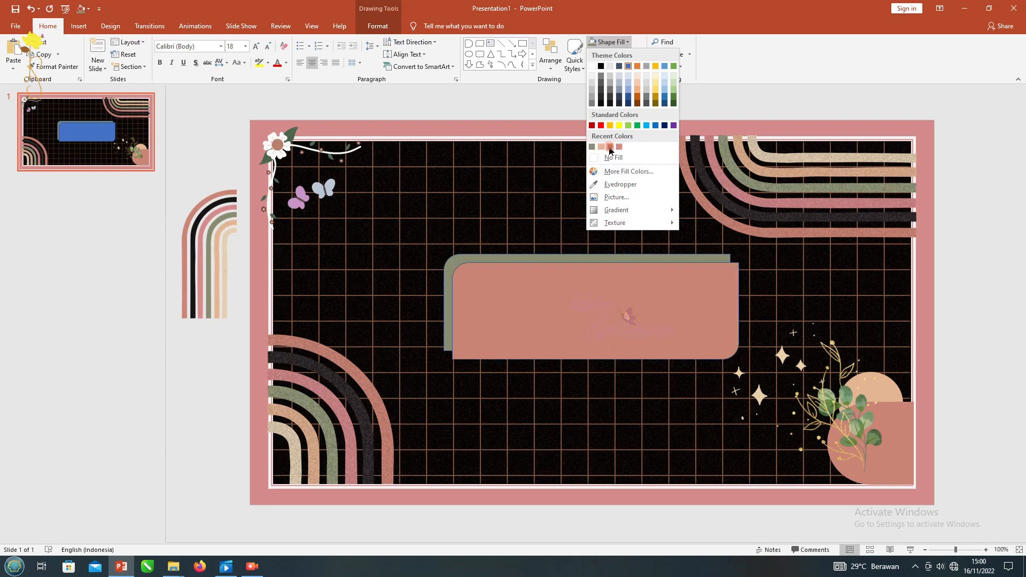
{"action": "left_click", "coordinate": [610, 146]}
- Give the two central rectangles a white outline
{"action": "left_click", "coordinate": [546, 249]}
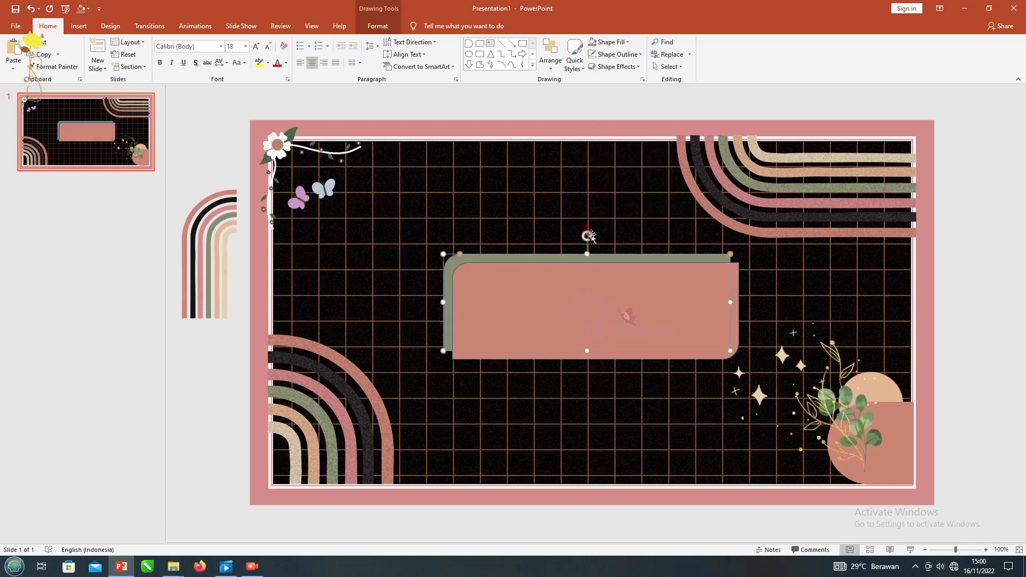
{"action": "left_click", "coordinate": [601, 55]}
{"action": "left_click", "coordinate": [591, 77]}
{"action": "left_click", "coordinate": [614, 57]}
{"action": "left_click", "coordinate": [522, 294]}
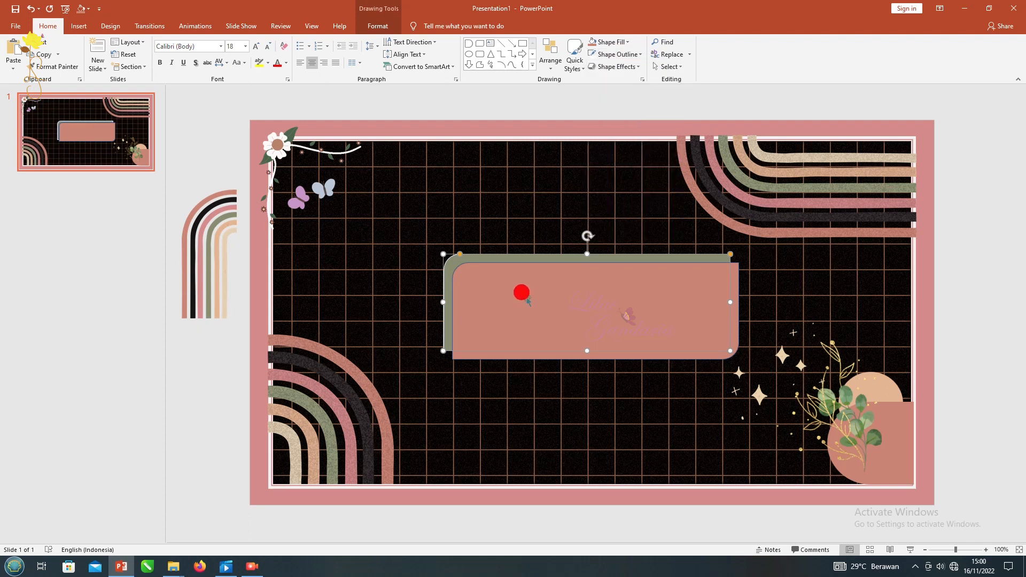
{"action": "left_click", "coordinate": [490, 258]}
- Apply a dashed line style to the outlines of both central rectangles
{"action": "left_click", "coordinate": [535, 272]}
{"action": "left_click", "coordinate": [503, 255], "text": "shift"}
{"action": "left_click", "coordinate": [617, 54]}
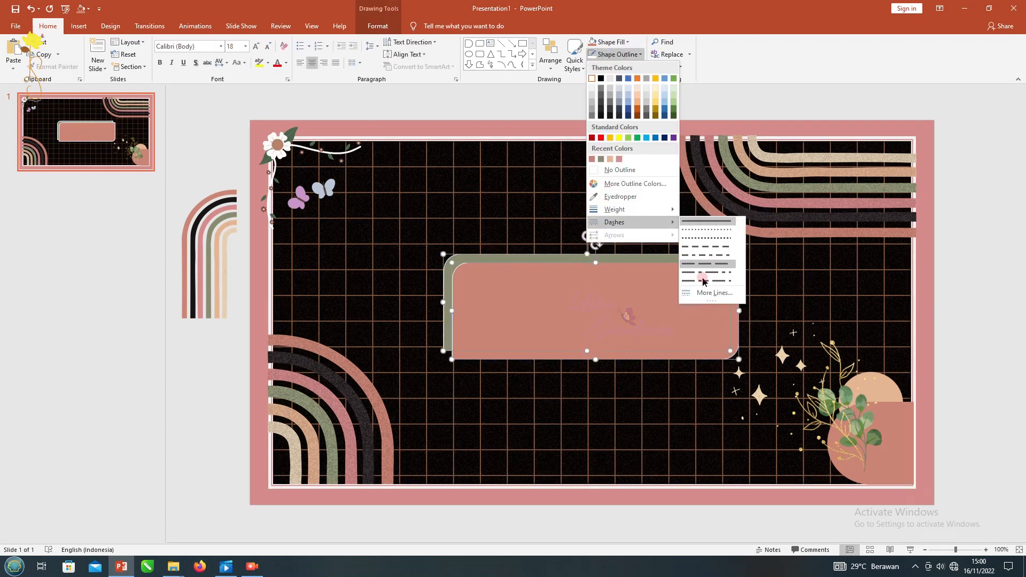
{"action": "left_click", "coordinate": [696, 278]}
{"action": "left_click", "coordinate": [518, 115]}
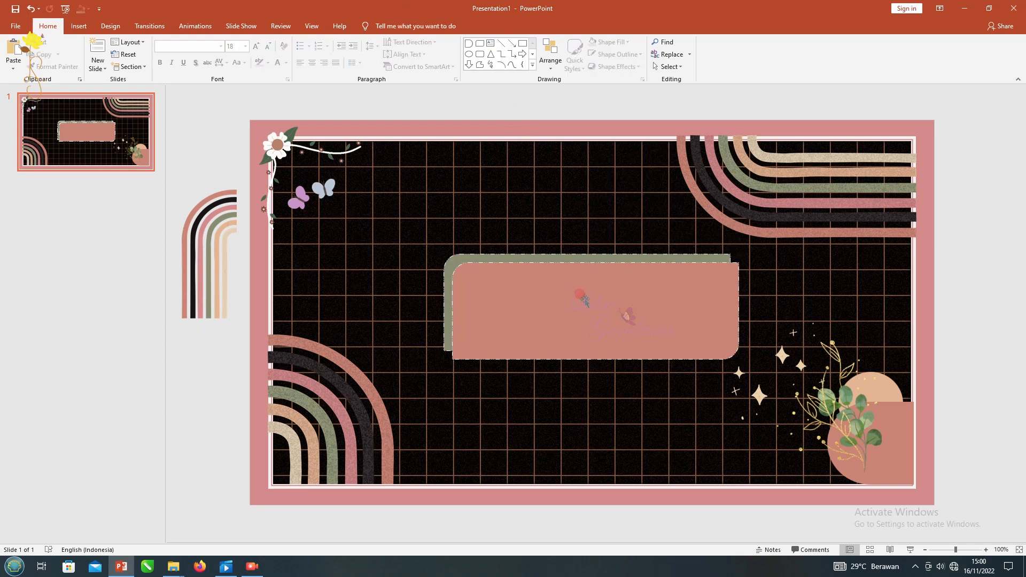
- Add a text box reading "Aesthetic PPT" on the front rectangle and centre its text
{"action": "left_click", "coordinate": [490, 44]}
{"action": "left_click_drag", "start_coordinate": [472, 175], "coordinate": [582, 238]}
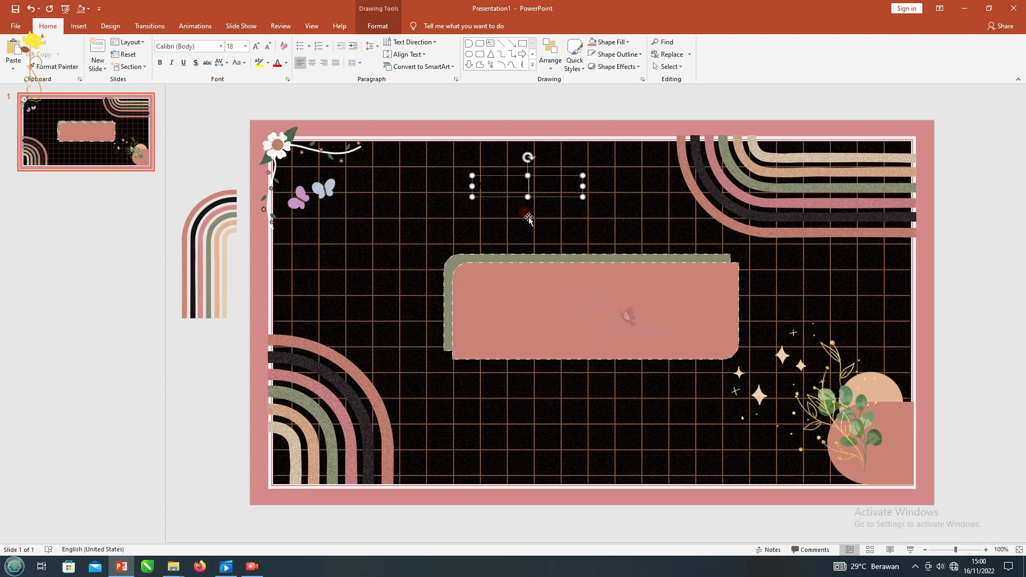
{"action": "left_click", "coordinate": [506, 204]}
{"action": "left_click", "coordinate": [314, 63]}
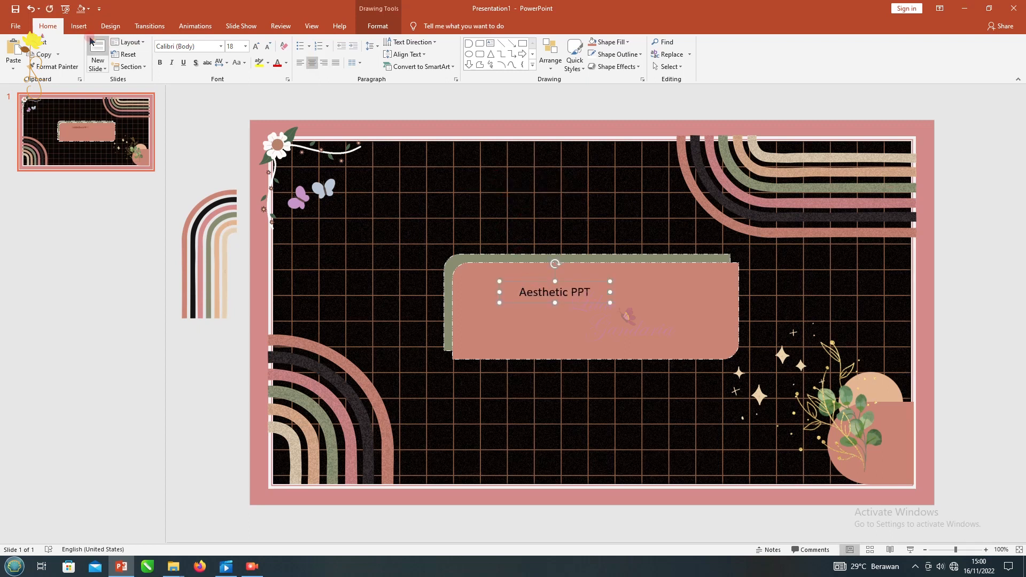
- Change the font of the "Aesthetic PPT" title to Blackadder ITC
{"action": "left_click", "coordinate": [221, 46]}
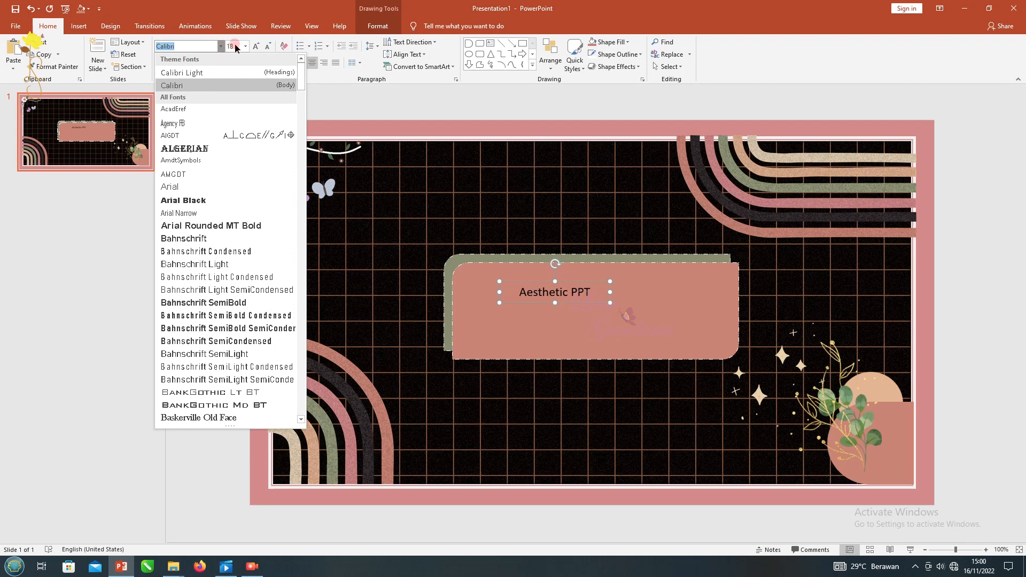
{"action": "scroll", "coordinate": [201, 327], "scroll_direction": "down", "scroll_amount": 5}
{"action": "scroll", "coordinate": [225, 380], "scroll_direction": "down", "scroll_amount": 5}
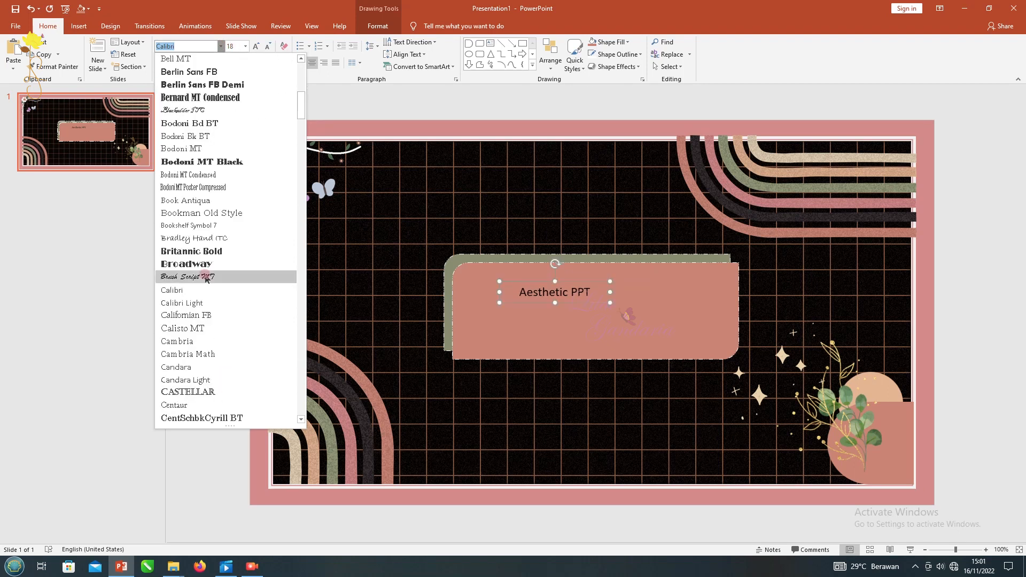
{"action": "left_click", "coordinate": [207, 113]}
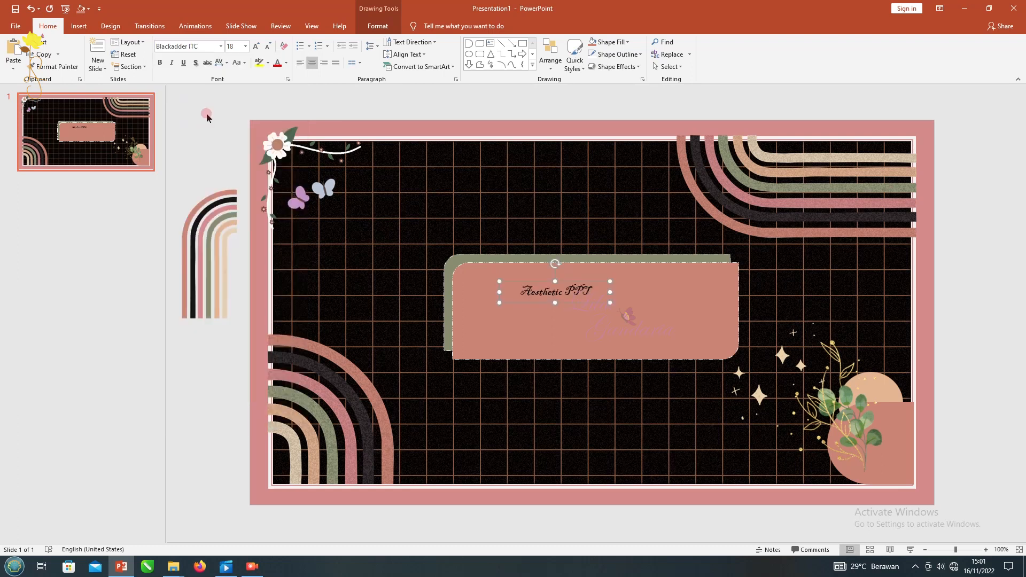
- Make the title text bold and white with a font size of 66
{"action": "left_click", "coordinate": [247, 47]}
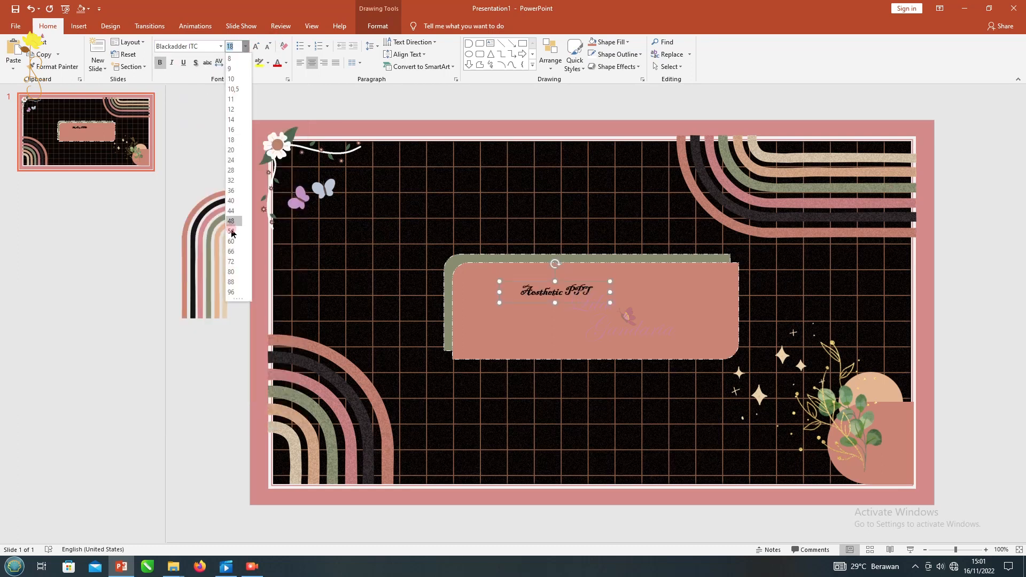
{"action": "left_click", "coordinate": [231, 244]}
{"action": "left_click", "coordinate": [232, 243]}
{"action": "left_click", "coordinate": [542, 290]}
{"action": "left_click", "coordinate": [256, 47]}
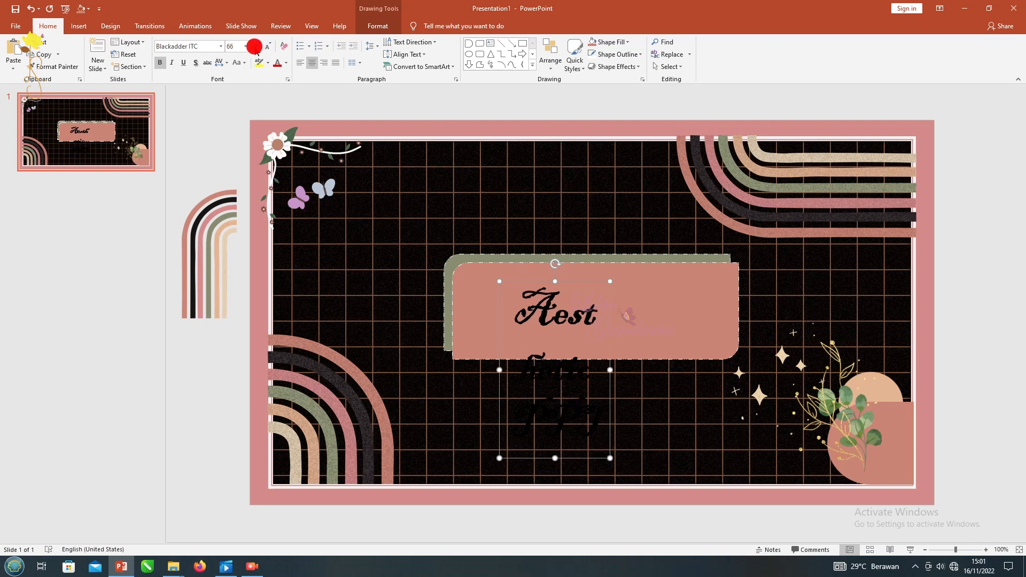
{"action": "left_click", "coordinate": [285, 63]}
{"action": "left_click", "coordinate": [278, 83]}
- Widen the title's text box so the text fits on one line, and position it centrally over the front rectangle
{"action": "left_click_drag", "start_coordinate": [609, 370], "coordinate": [768, 367]}
{"action": "left_click_drag", "start_coordinate": [585, 281], "coordinate": [542, 285]}
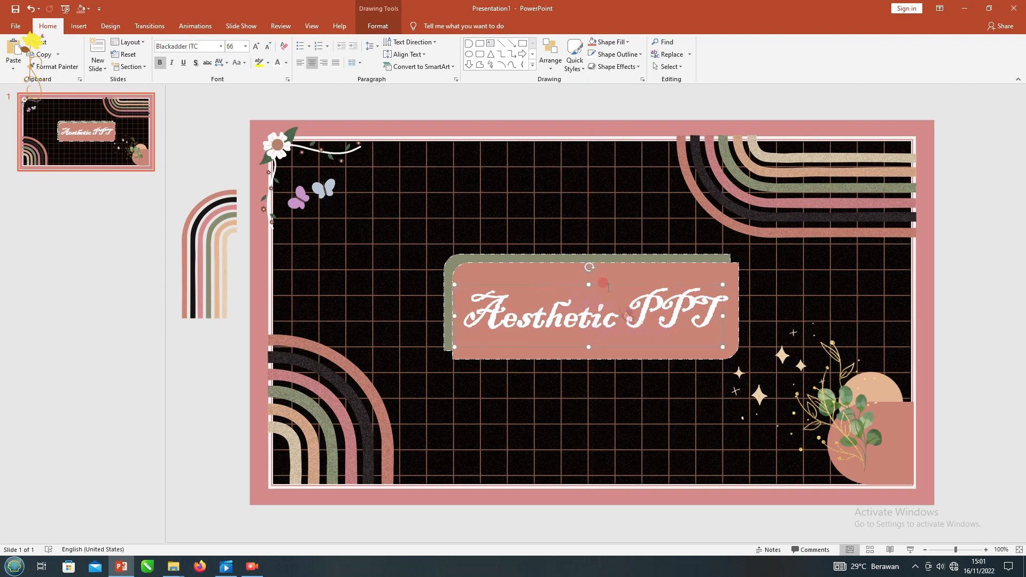
{"action": "left_click_drag", "start_coordinate": [639, 302], "coordinate": [549, 285]}
- Widen both central rectangles together slightly on each side to leave more room around the title
{"action": "left_click", "coordinate": [676, 263]}
{"action": "left_click_drag", "start_coordinate": [738, 310], "coordinate": [749, 310]}
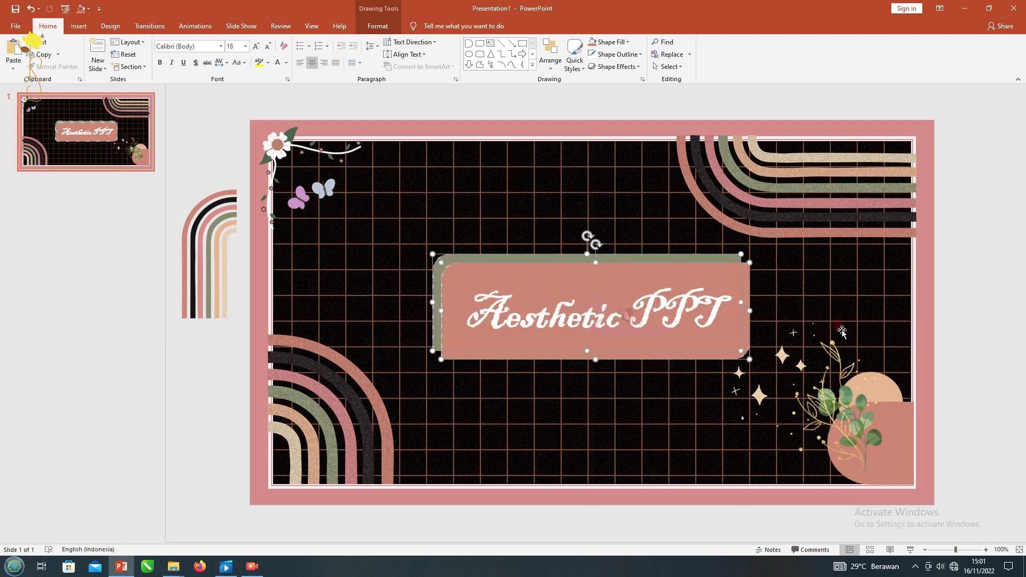
{"action": "left_click", "coordinate": [956, 259]}
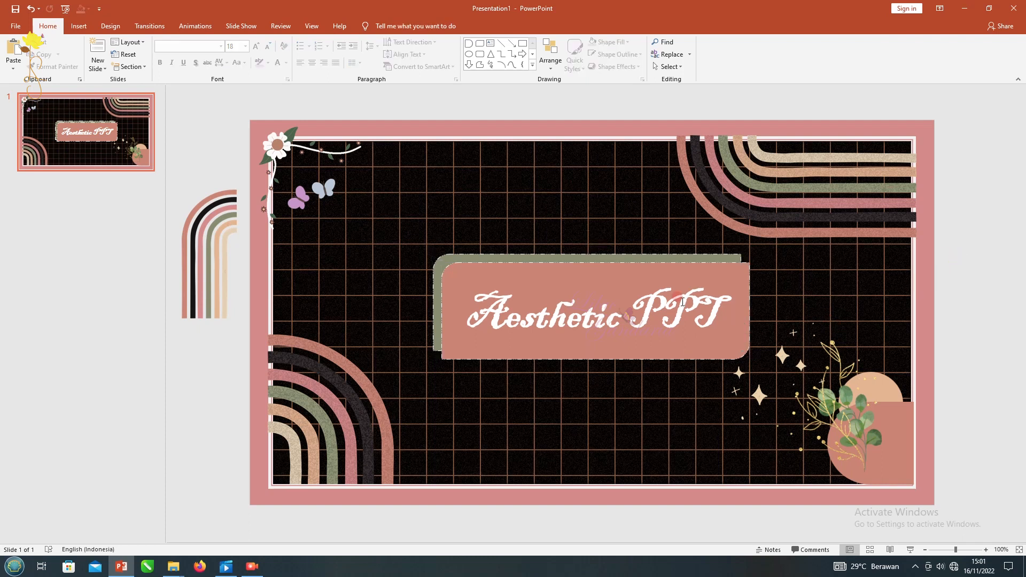